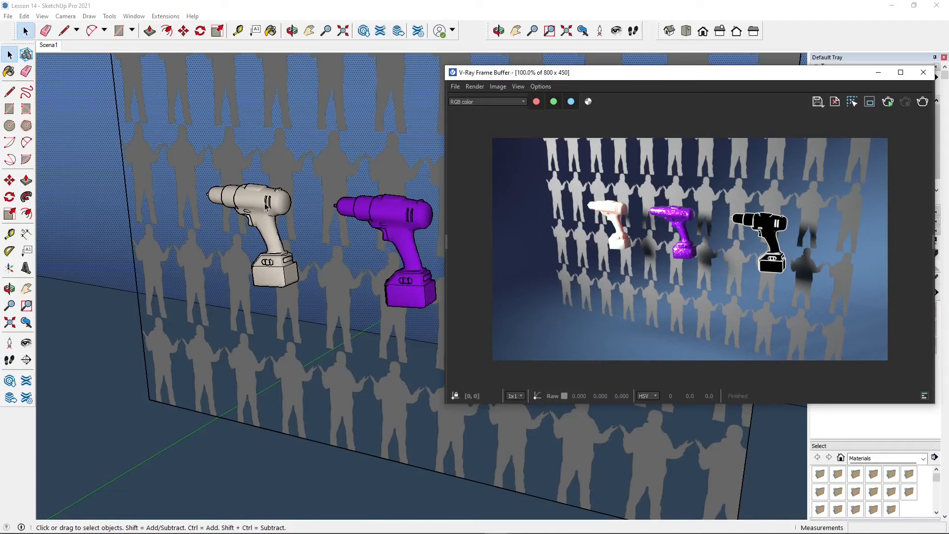
Open the Drill 01 model page on Poly Haven in the browser and look over its previews
left_click(412, 202)
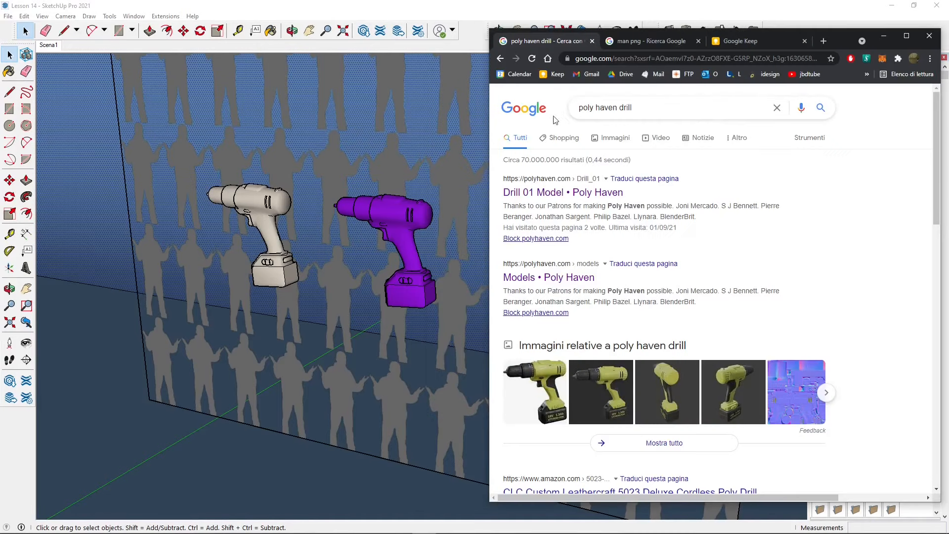
left_click(577, 193)
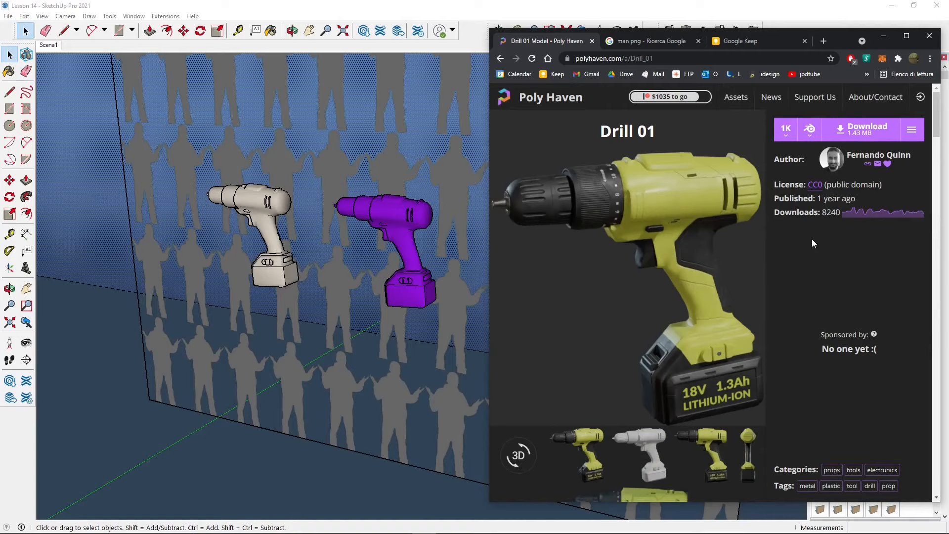
scroll(693, 375, "down", 3)
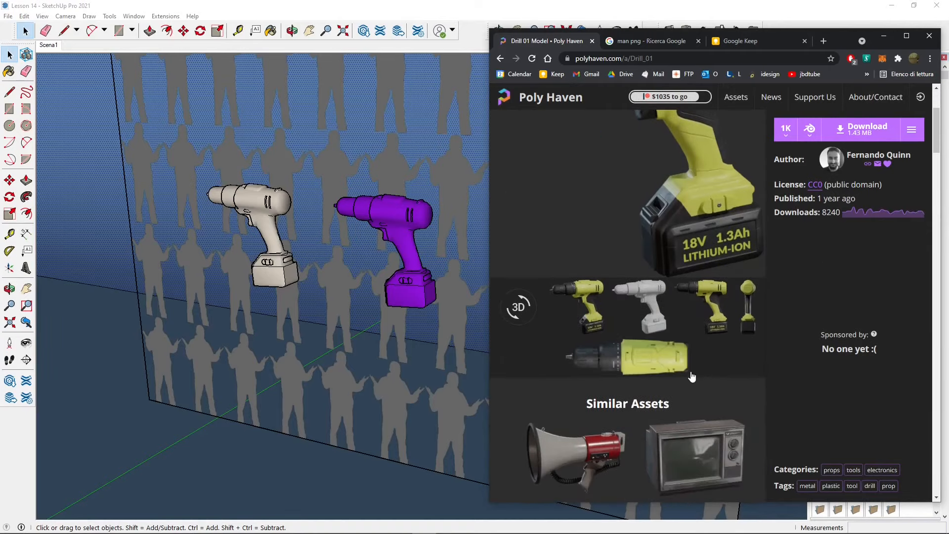
scroll(669, 246, "up", 3)
Open the Wikimedia Commons page of Draw_Single_Man.png from the man png image results and examine its summary, licensing and file history
key("ctrl+Tab")
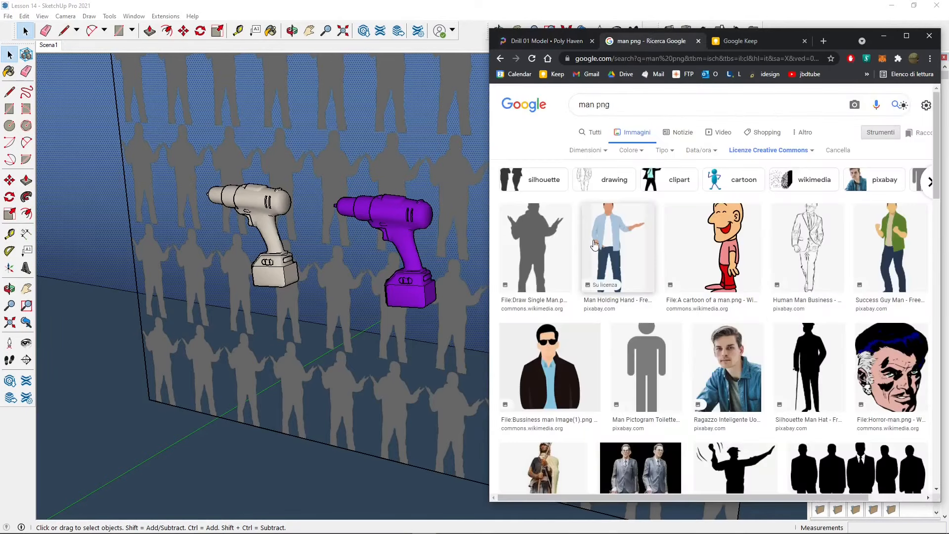
left_click(534, 248)
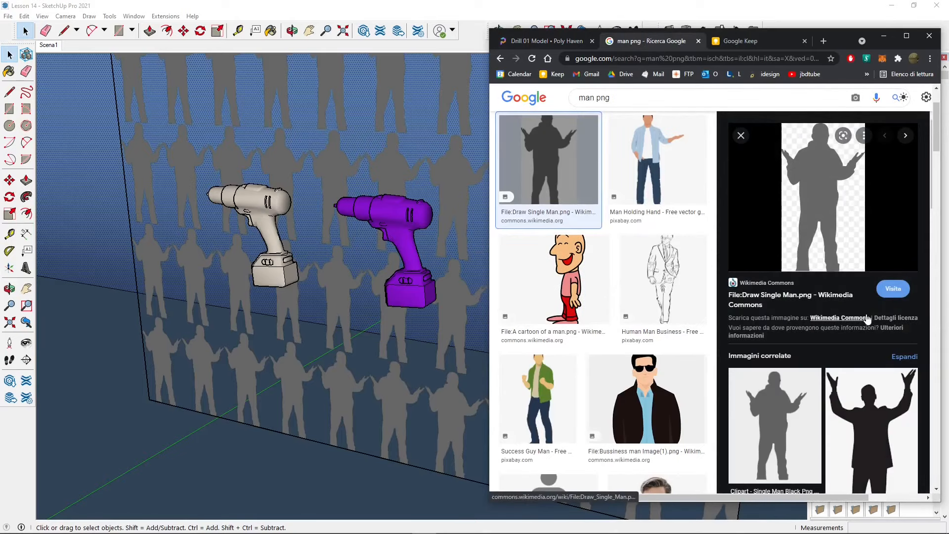
left_click(840, 317)
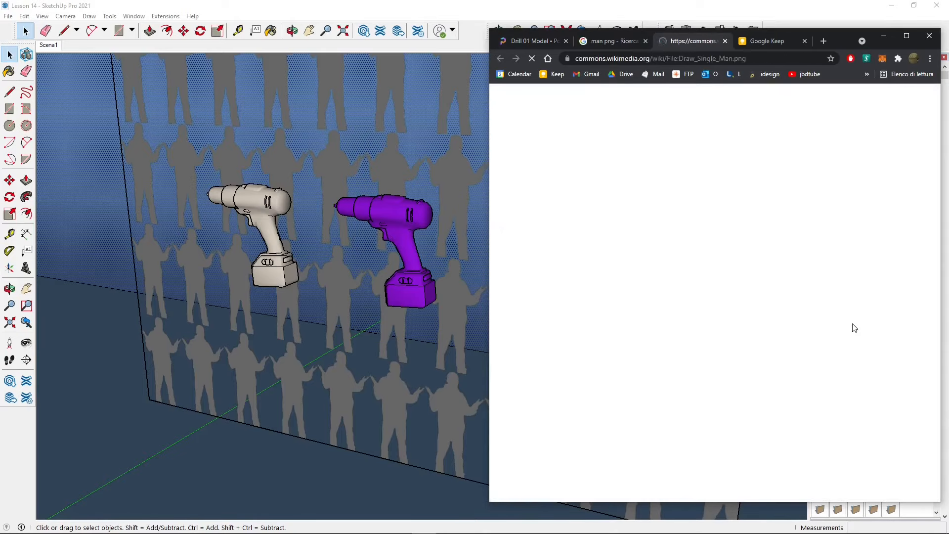
scroll(634, 282, "down", 2)
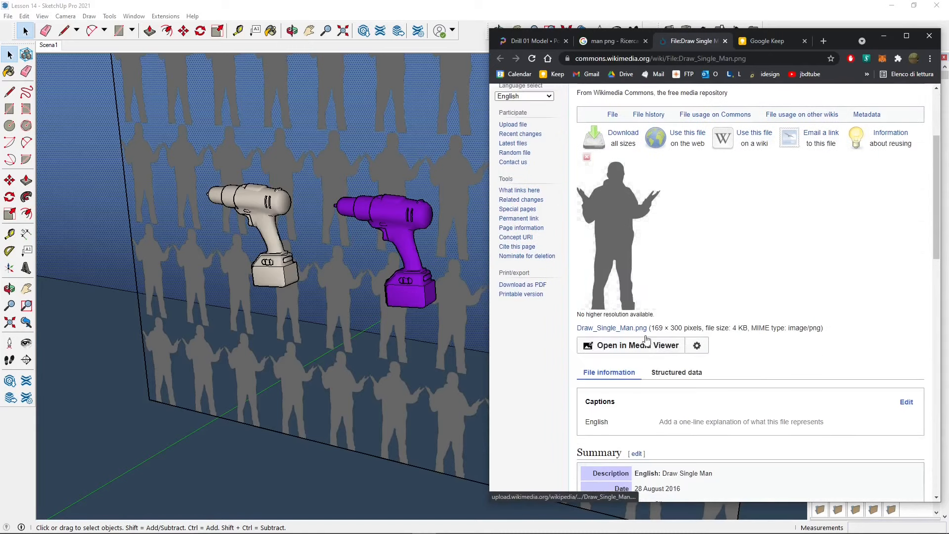
scroll(640, 278, "down", 6)
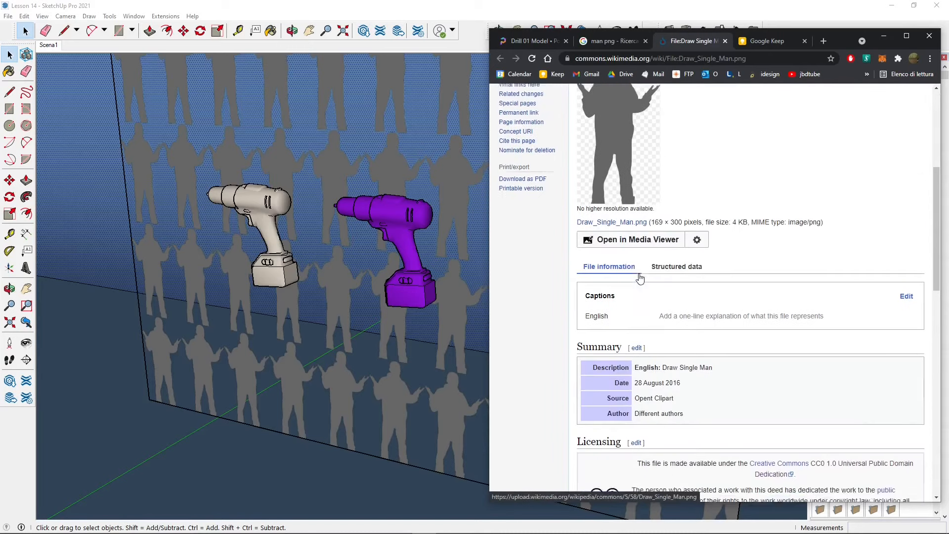
scroll(640, 275, "down", 1)
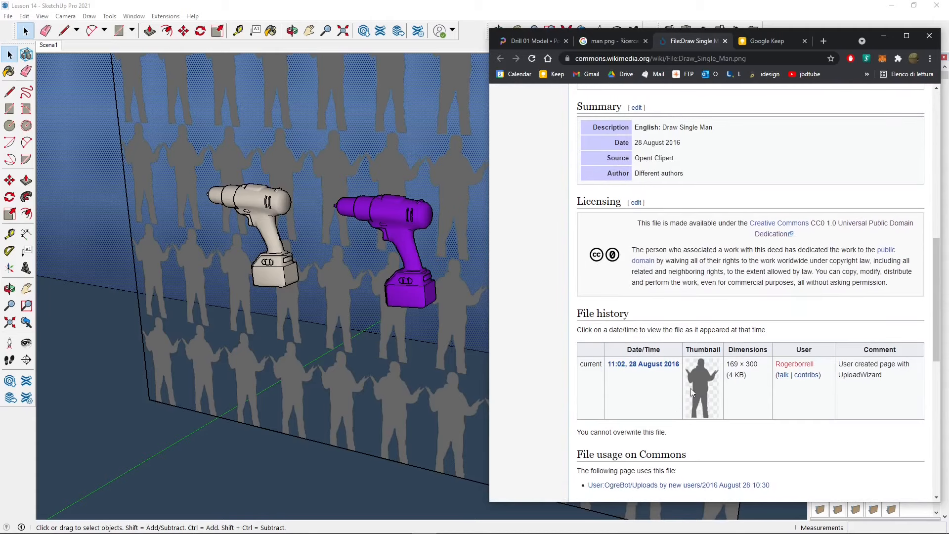
scroll(703, 389, "down", 1)
scroll(706, 390, "up", 1)
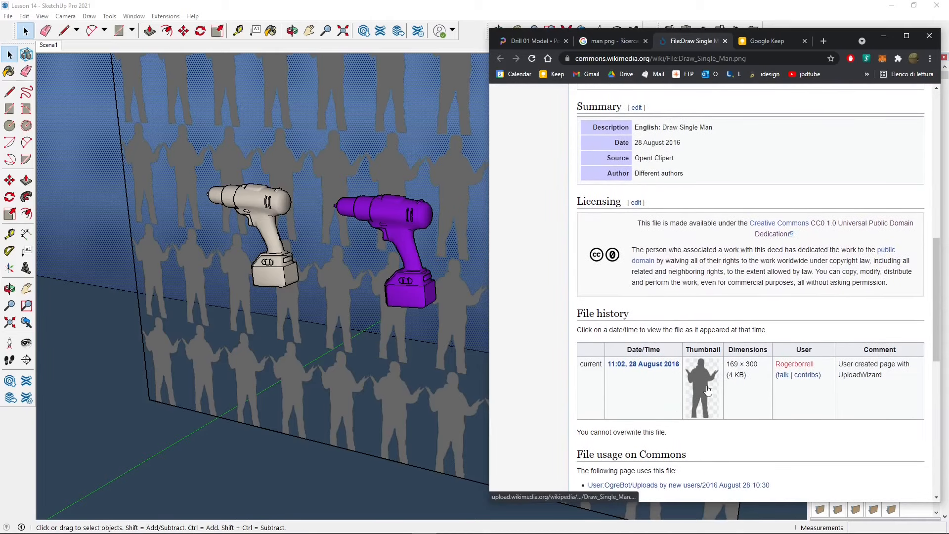
scroll(724, 393, "down", 2)
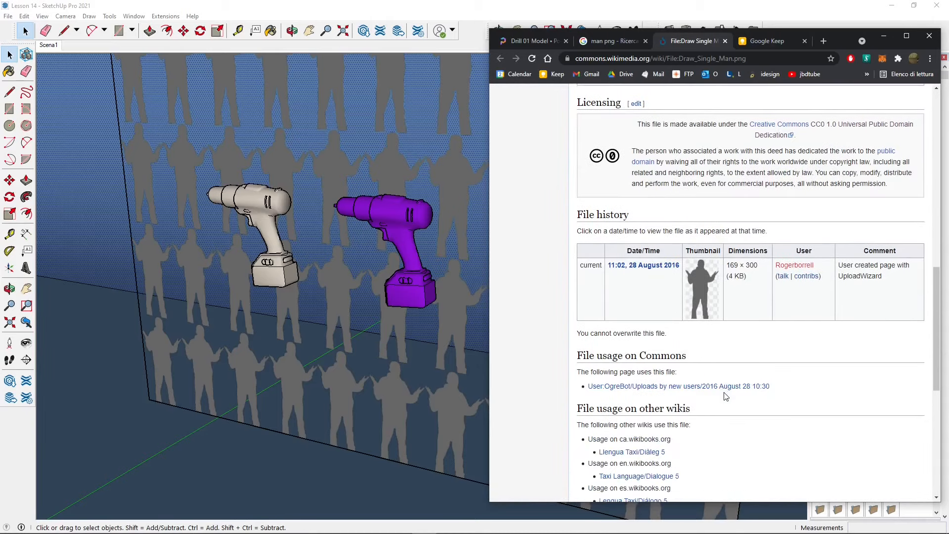
left_click(883, 37)
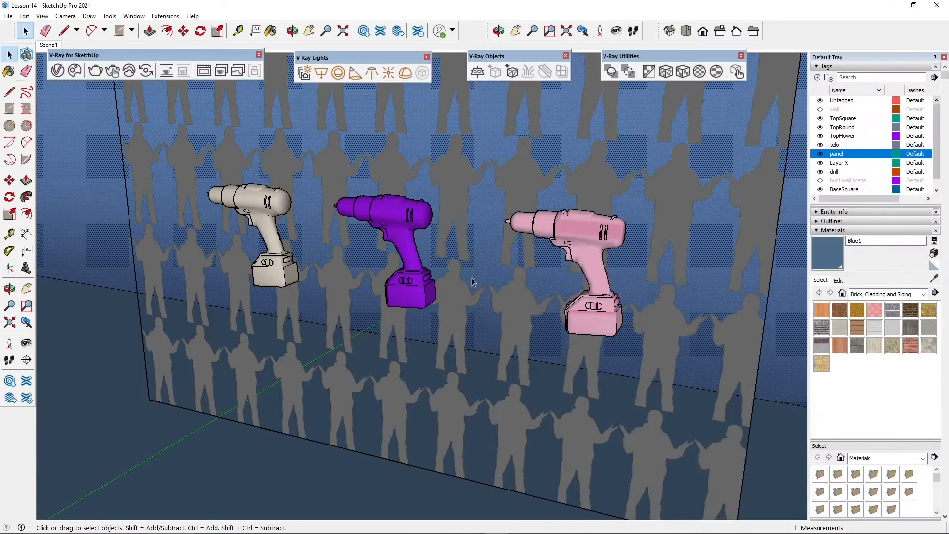
Bring the three drills closer in SketchUp and open the V-Ray Asset Editor beside them
middle_click_drag(436, 288, 425, 339)
middle_click_drag(281, 412, 313, 423, "shift")
scroll(317, 313, "up", 2)
middle_click_drag(394, 305, 381, 313, "shift")
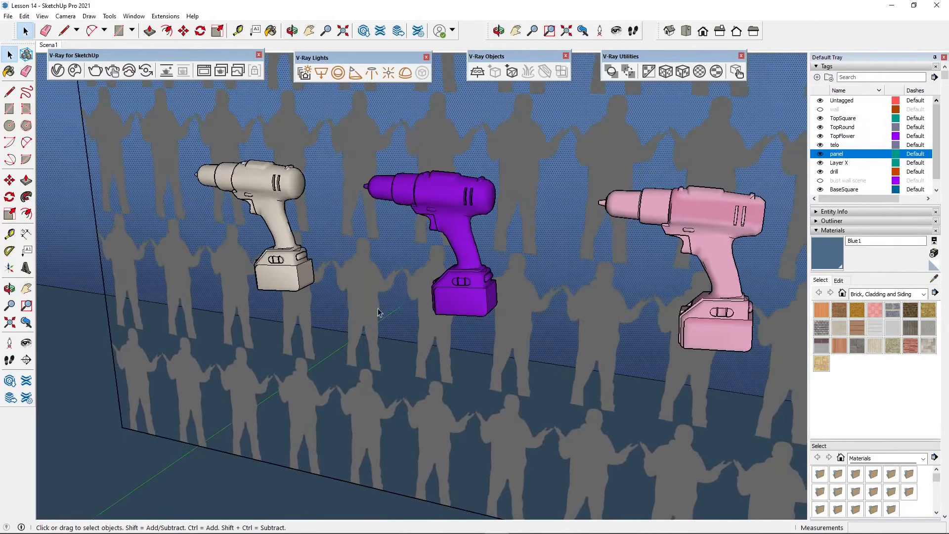
left_click(58, 70)
left_click_drag(462, 106, 166, 119)
left_click(105, 138)
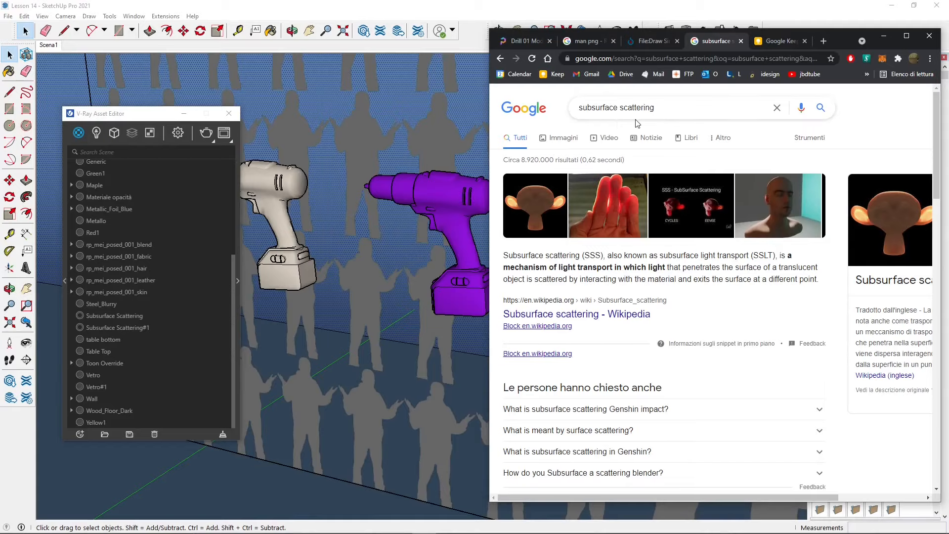
Browse Google image results for subsurface scattering under Creative Commons licences and enlarge the glowing monkey head example
left_click(557, 143)
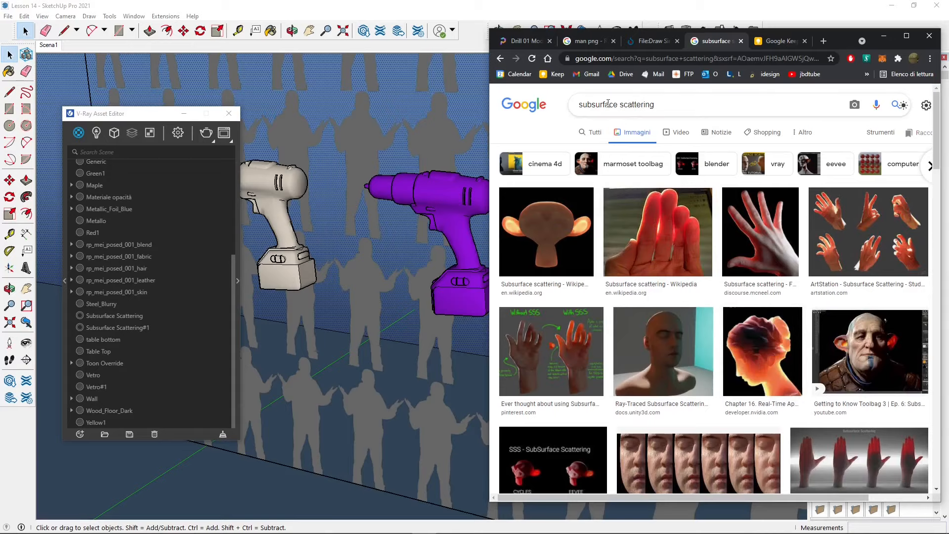
left_click(658, 107)
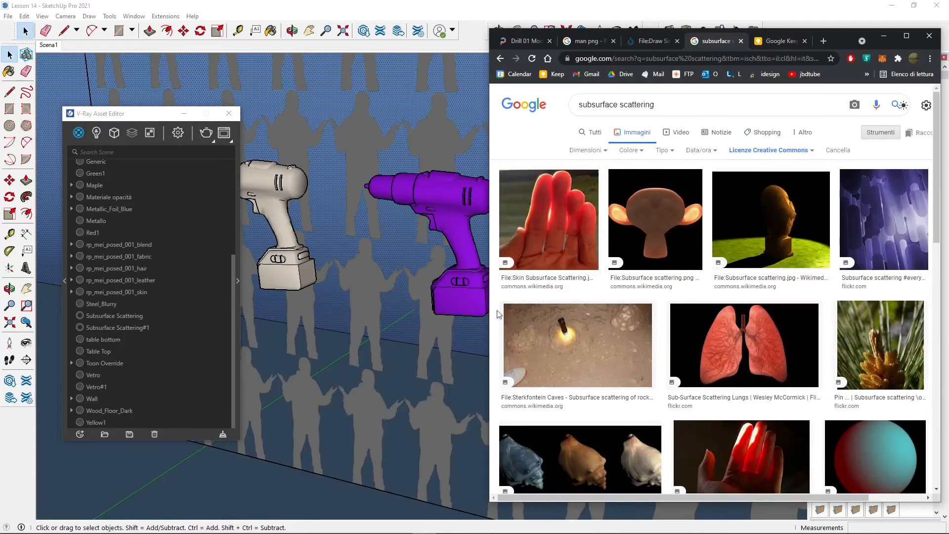
left_click(667, 233)
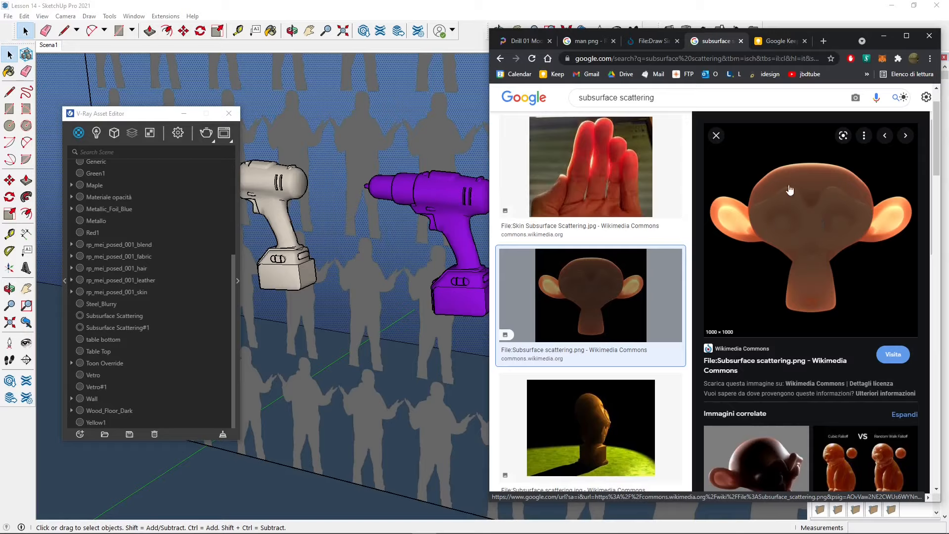
double_click(584, 98)
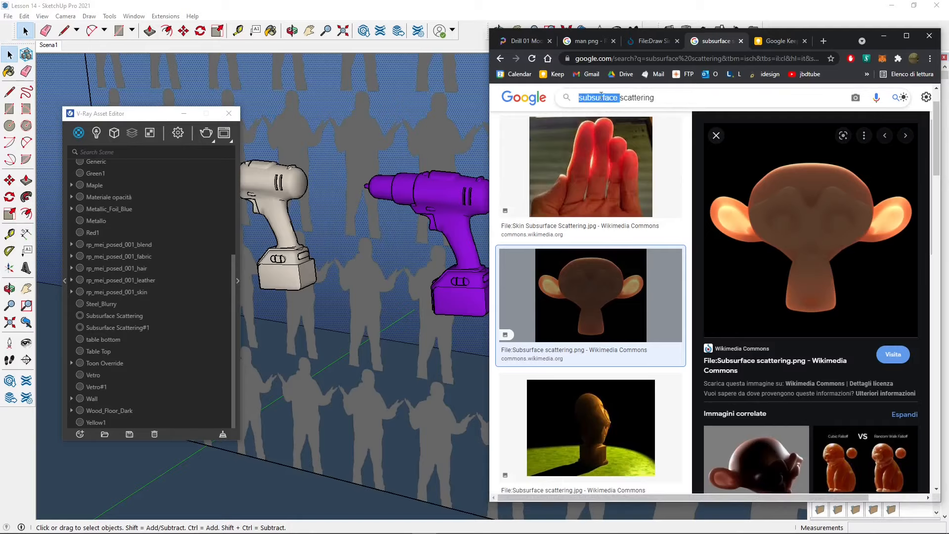
double_click(644, 98)
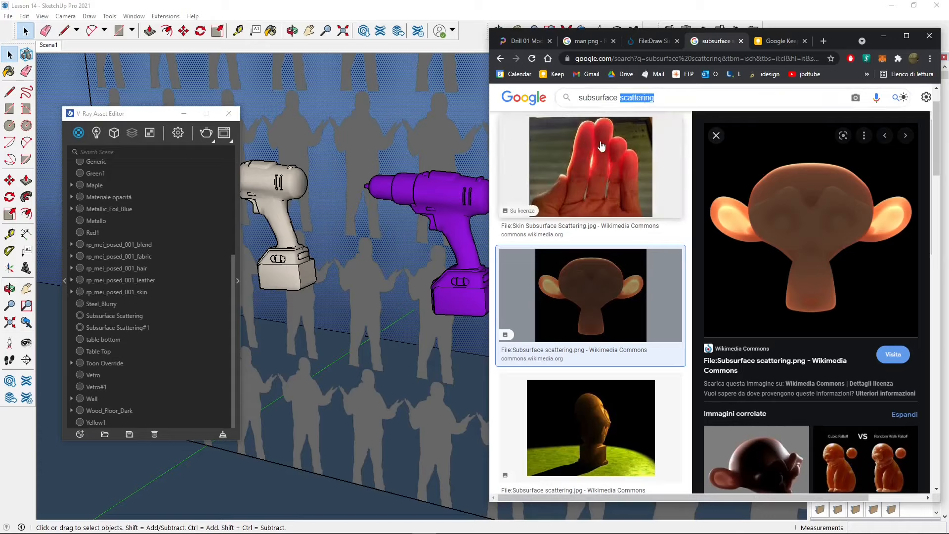
key("Right")
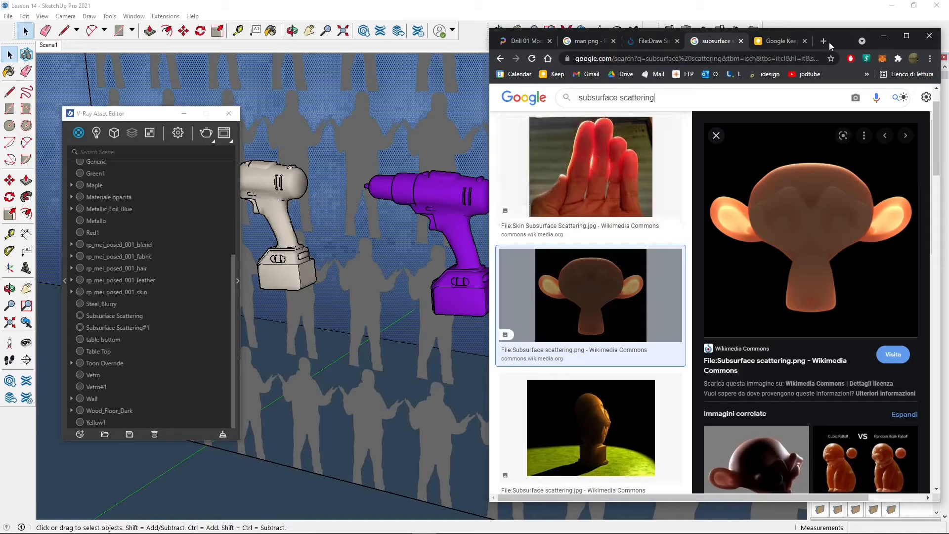
left_click(887, 35)
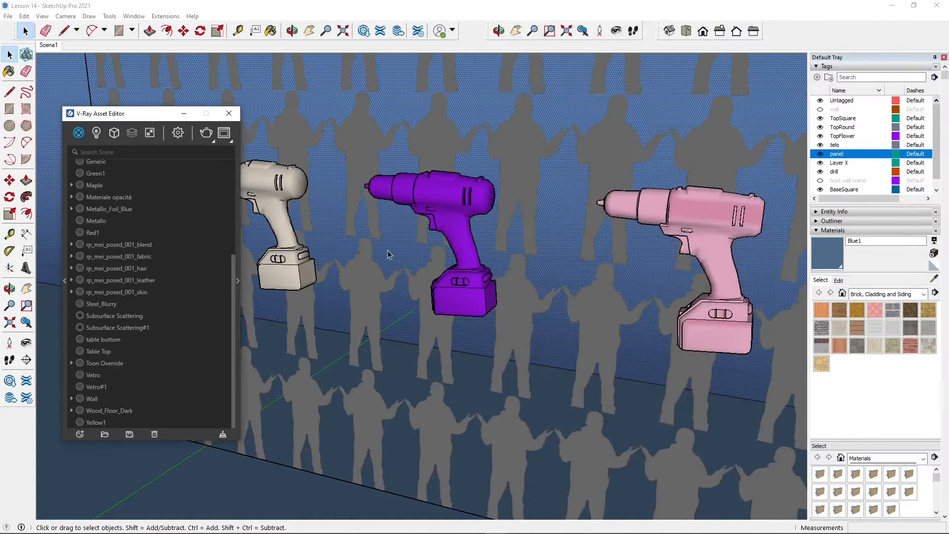
Expand the Asset Editor's material settings and arrange the window beside a close-up of the beige drill
middle_click_drag(348, 252, 402, 247)
scroll(316, 216, "up", 1)
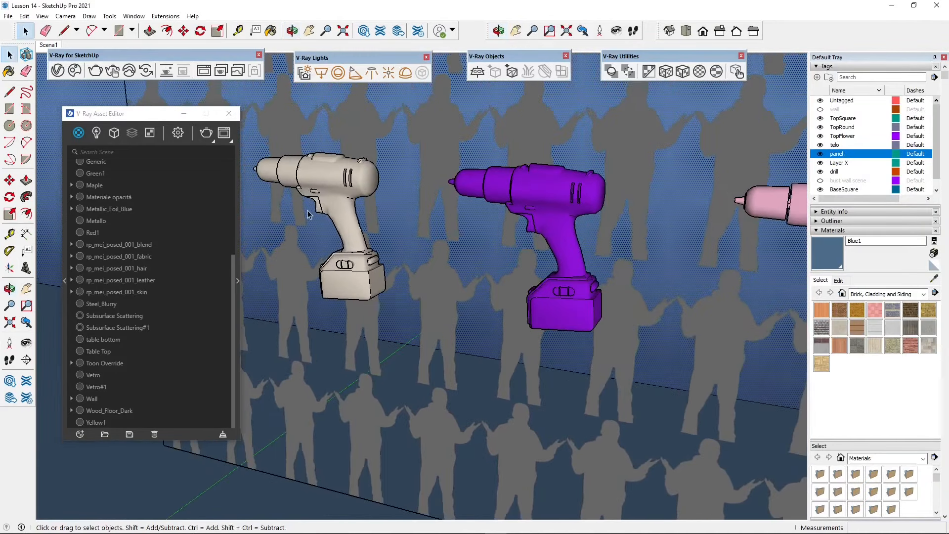
left_click(238, 280)
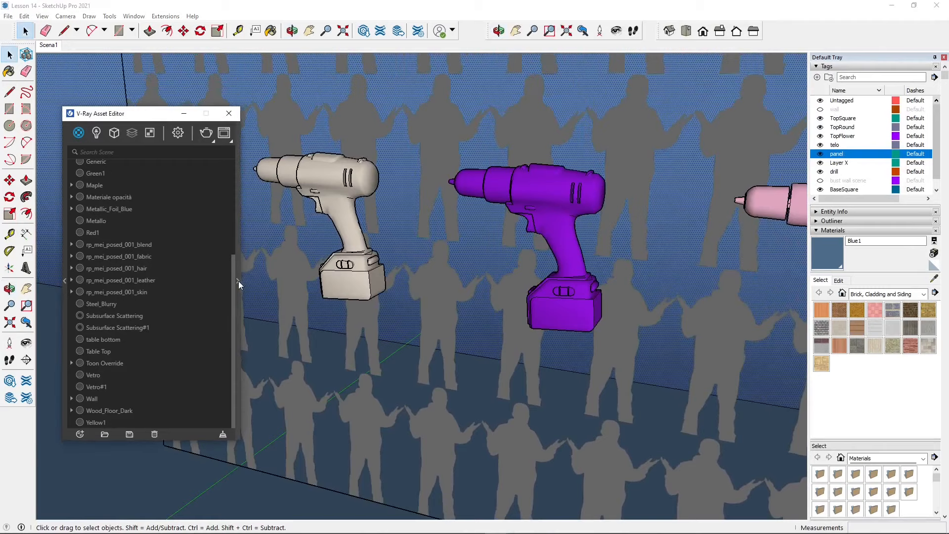
left_click_drag(251, 120, 239, 114)
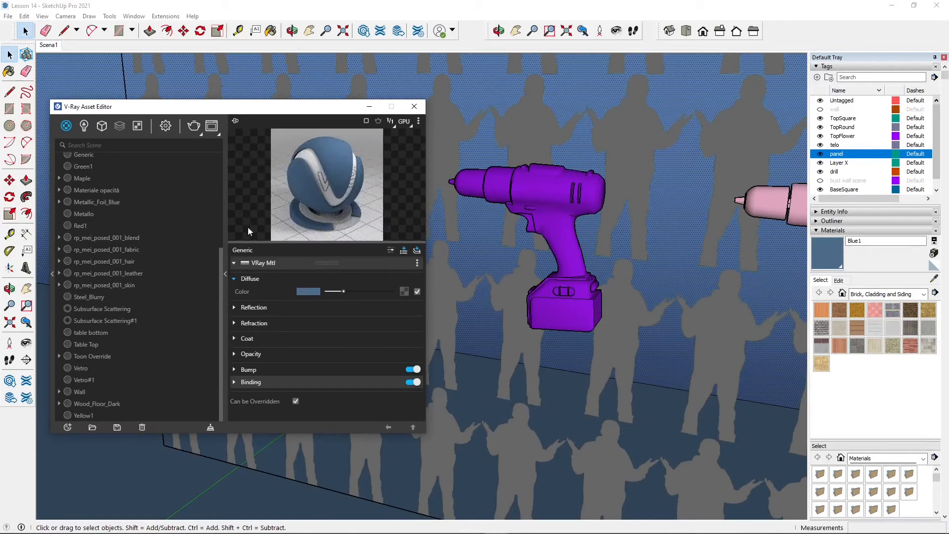
mouse_move(243, 105)
left_mouse_down()
mouse_move(187, 172)
mouse_move(165, 233)
mouse_move(218, 160)
left_mouse_up()
middle_click_drag(552, 255, 820, 259, "shift")
scroll(601, 173, "up", 5)
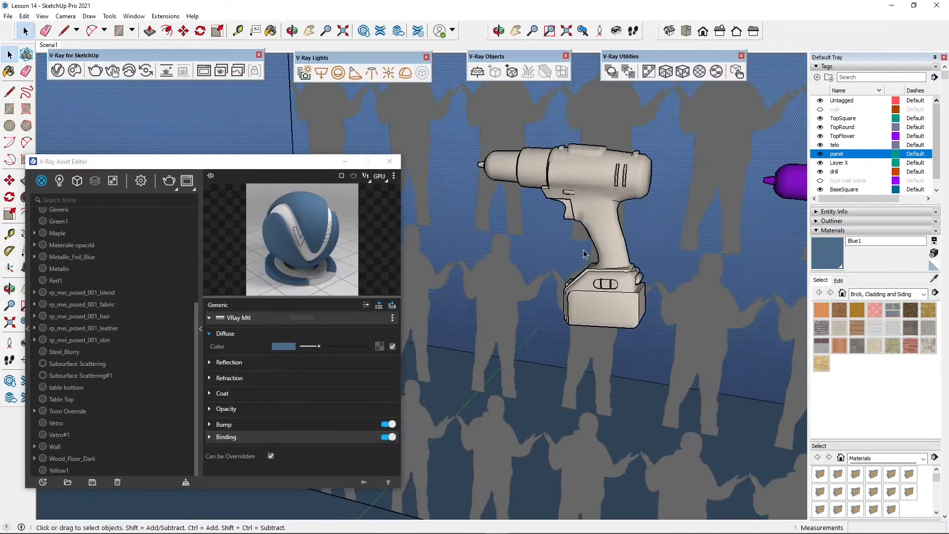
middle_click_drag(601, 173, 625, 223, "shift")
left_click_drag(213, 167, 225, 107)
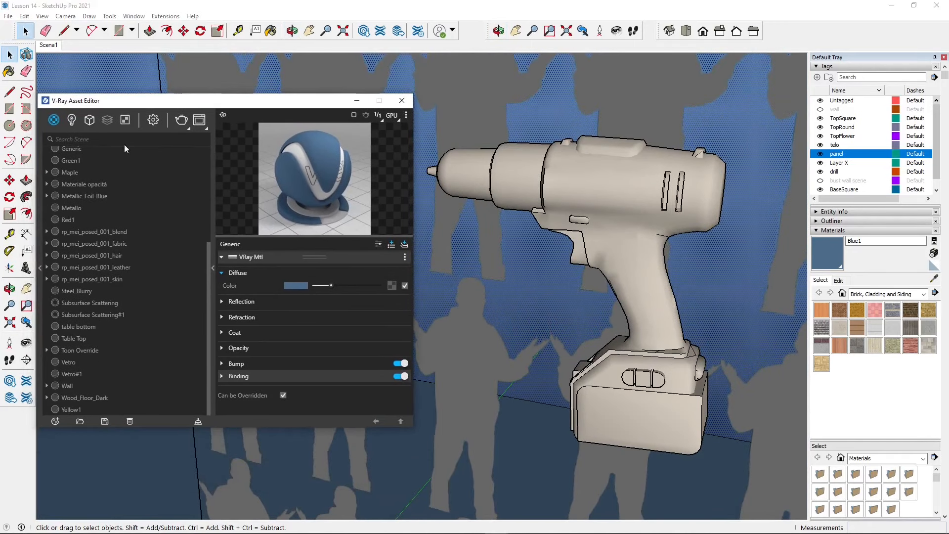
Look through the material types available for a new V-Ray material, including Subsurface Scattering
scroll(83, 251, "up", 3)
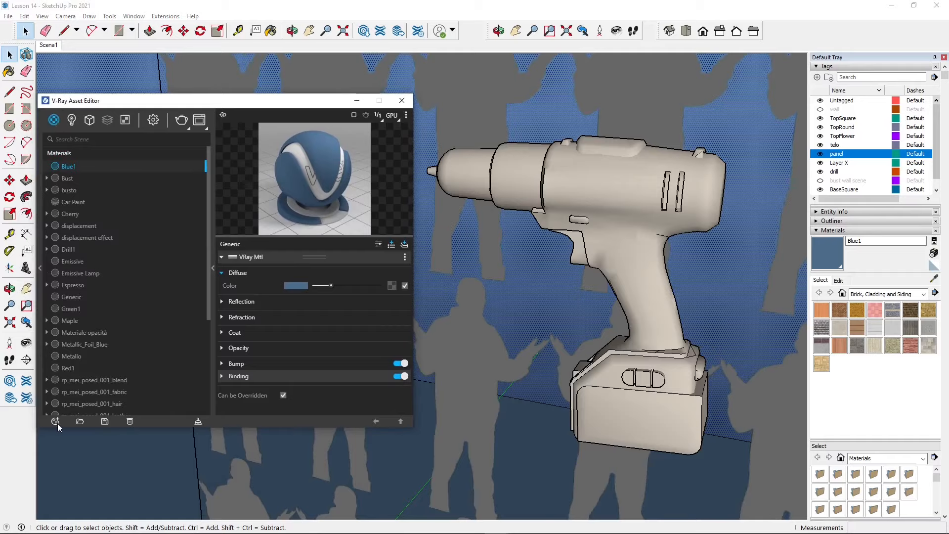
left_click(55, 422)
mouse_move(70, 408)
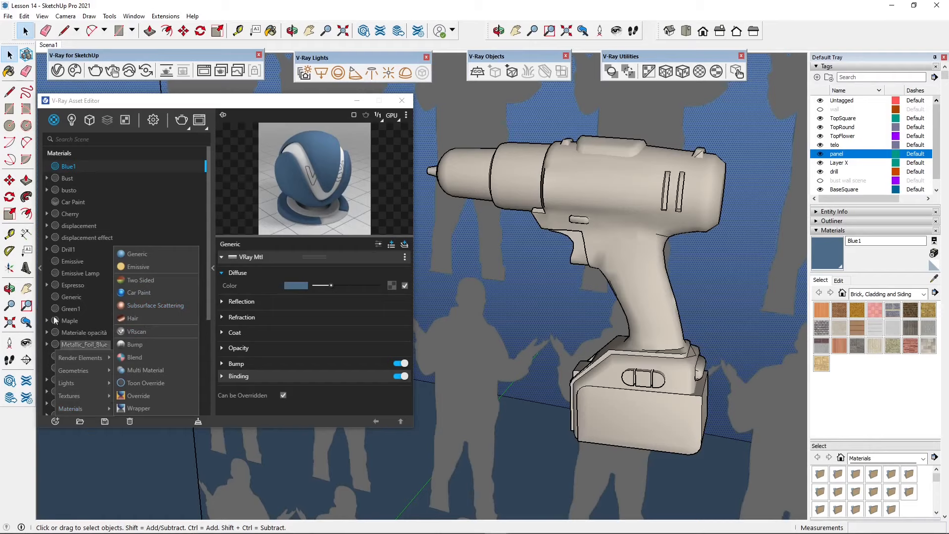
left_click(69, 297)
scroll(130, 257, "down", 4)
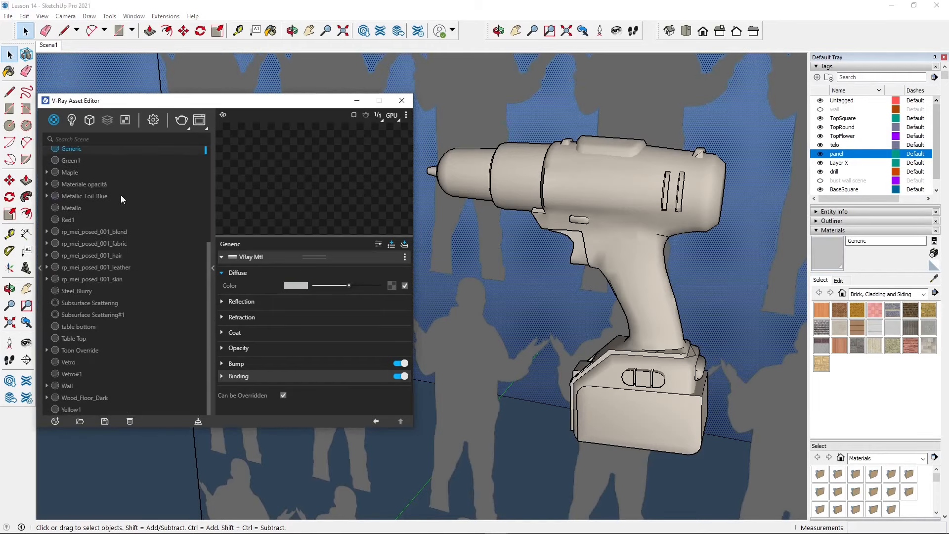
Apply the Subsurface Scattering material to all geometry inside the beige drill and display its render in the V-Ray Frame Buffer
left_click(93, 311)
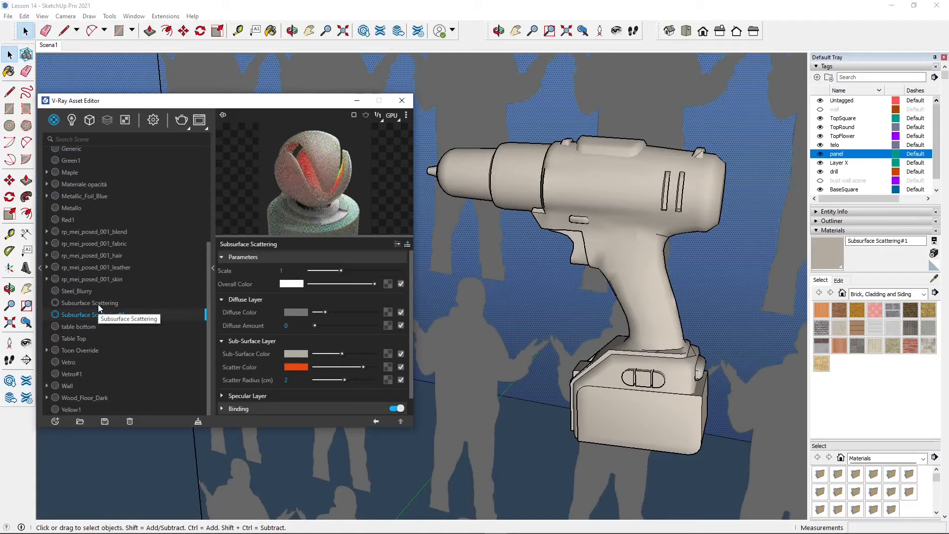
left_click(98, 303)
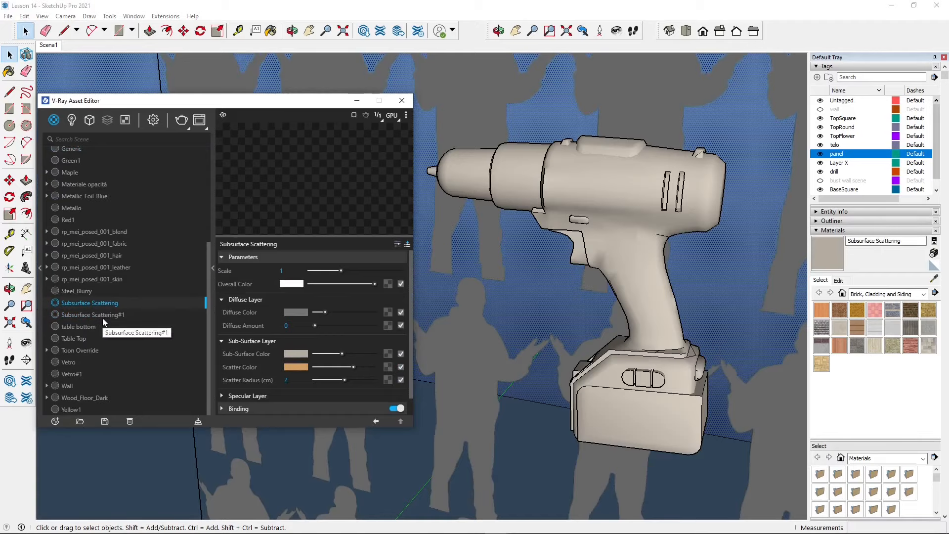
left_click(568, 183)
double_click(564, 184)
left_click(563, 184)
left_click(432, 99)
left_click_drag(422, 91, 732, 495)
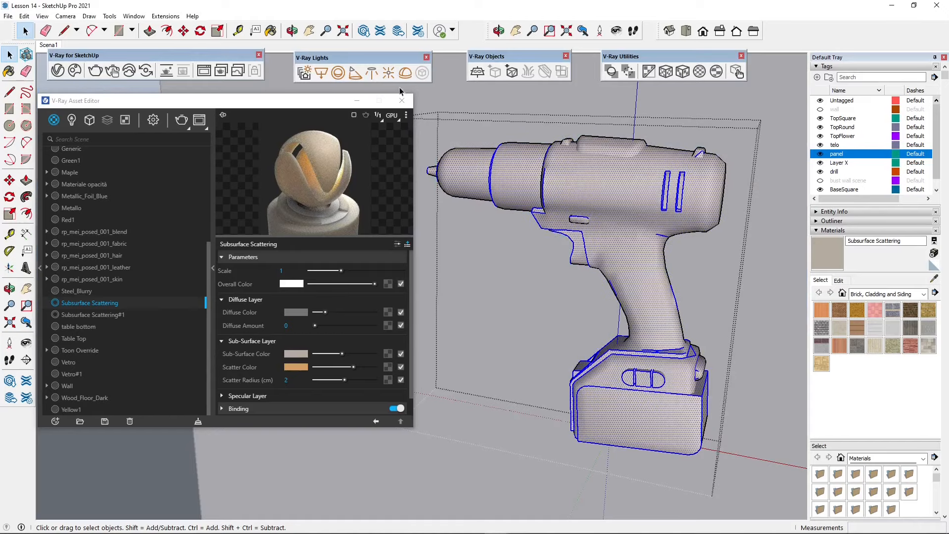
left_click_drag(418, 93, 763, 475)
right_click(115, 306)
left_click(143, 208)
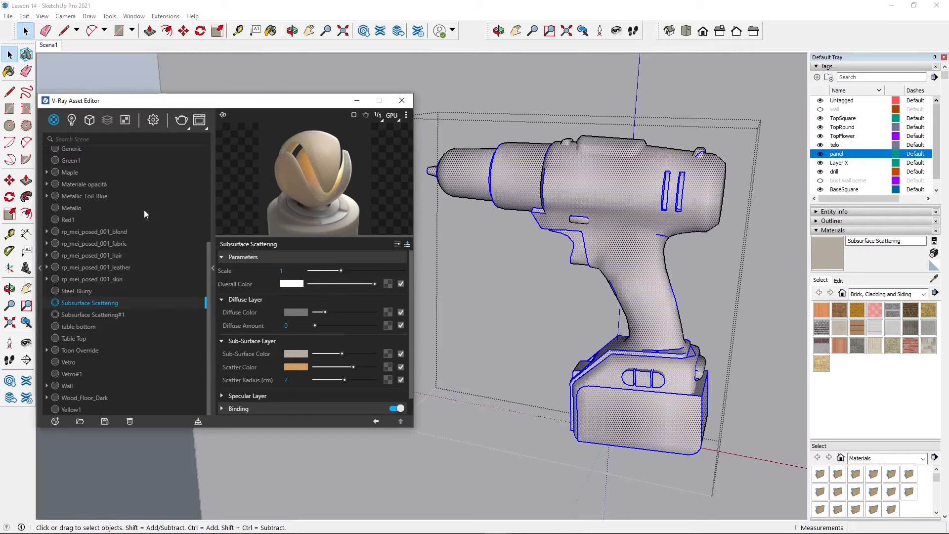
left_click(529, 84)
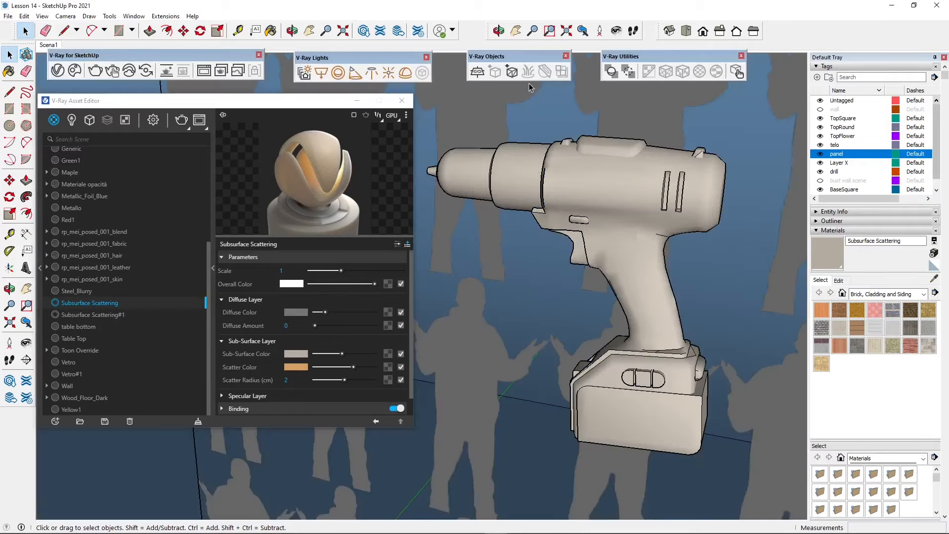
left_click(223, 70)
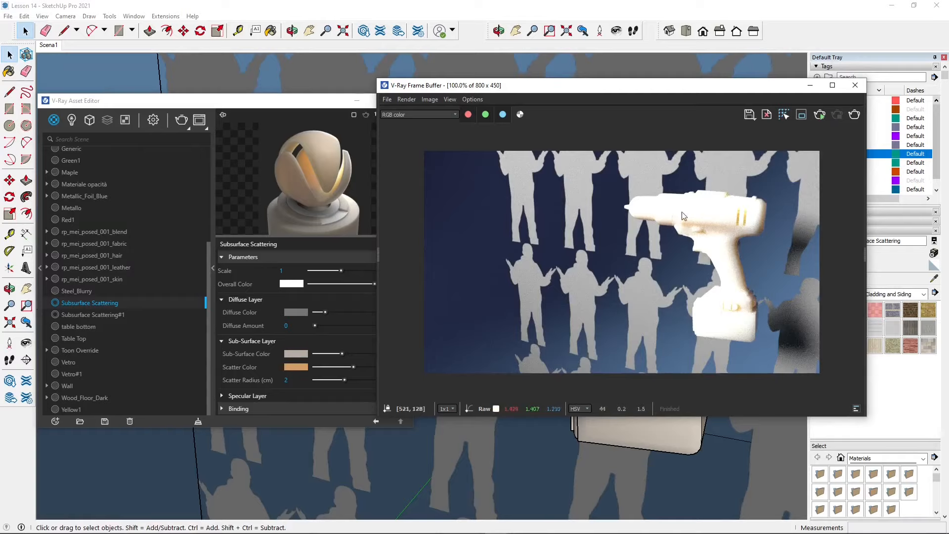
Set the Subsurface Scattering#1 material's Sub-Surface Color to orange and its Scatter Radius to 0.97 cm
left_click(92, 314)
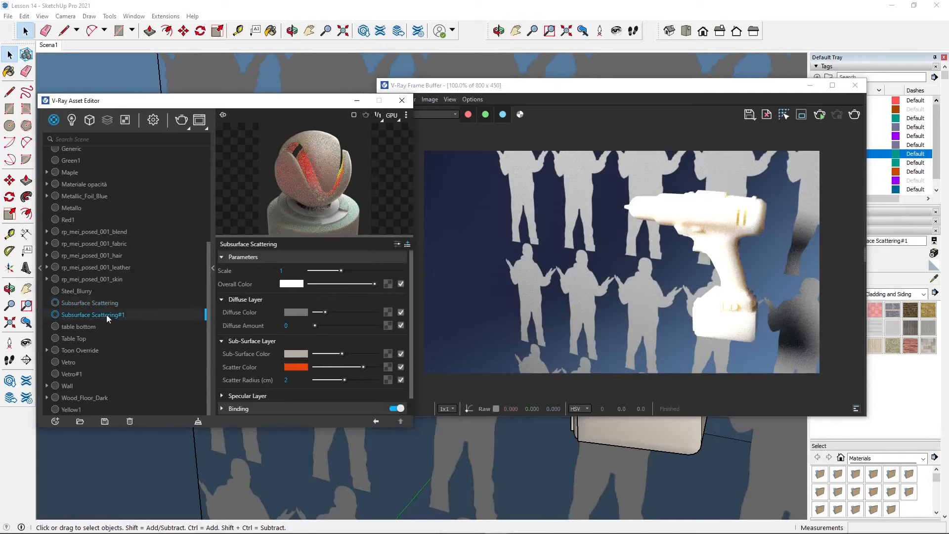
left_click_drag(720, 94, 908, 99)
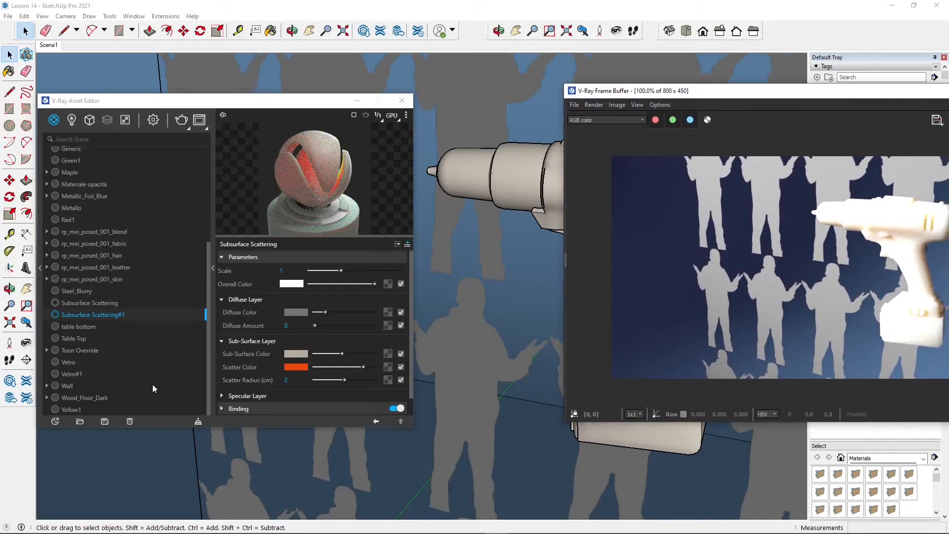
left_click(298, 354)
left_click(427, 233)
left_click(620, 186)
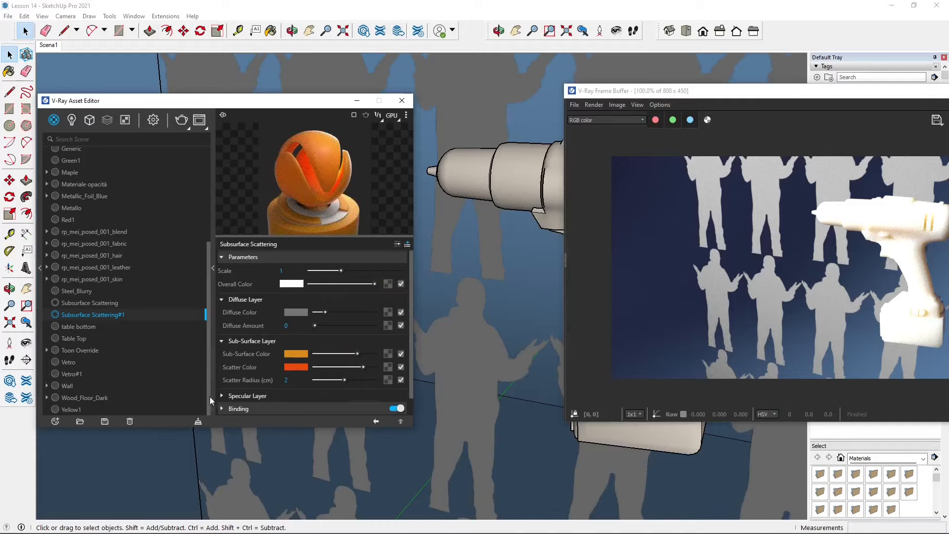
left_click(329, 379)
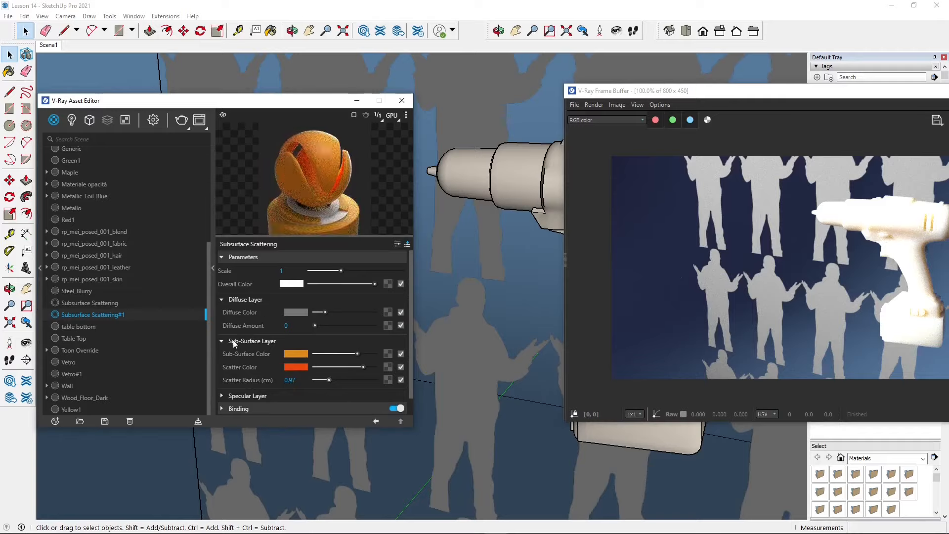
Try several Diffuse Color shades for the Subsurface Scattering#1 material and settle on pale pink (R 0.945, G 0.822, B 0.822)
left_click(301, 311)
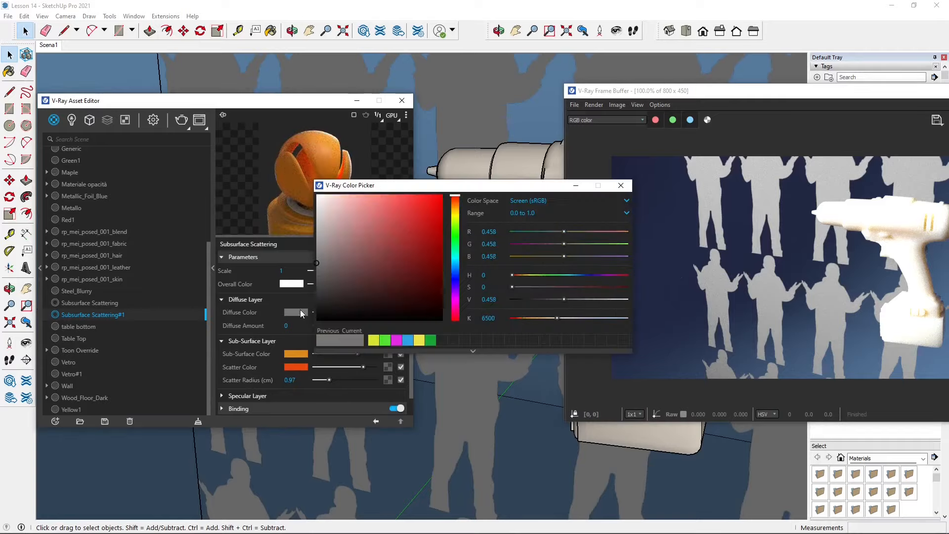
left_click(319, 210)
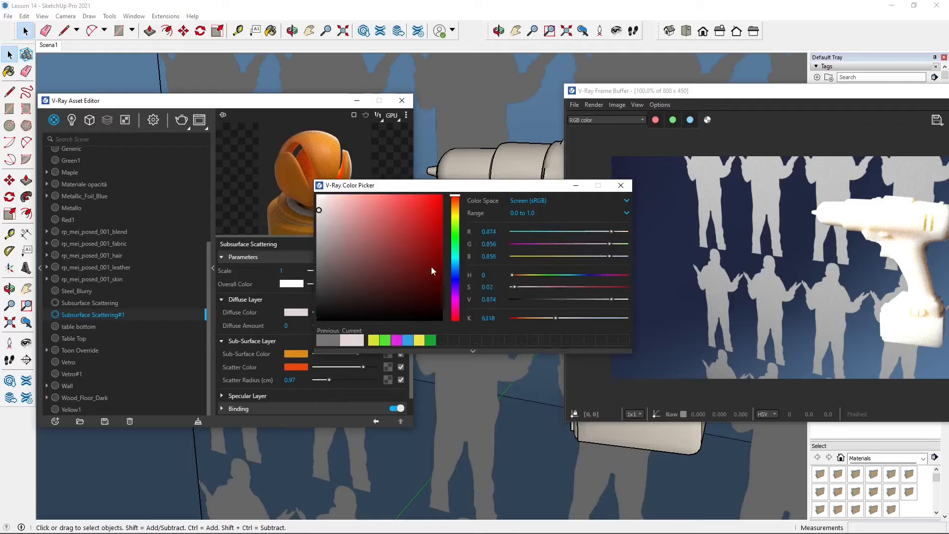
left_click_drag(378, 262, 430, 260)
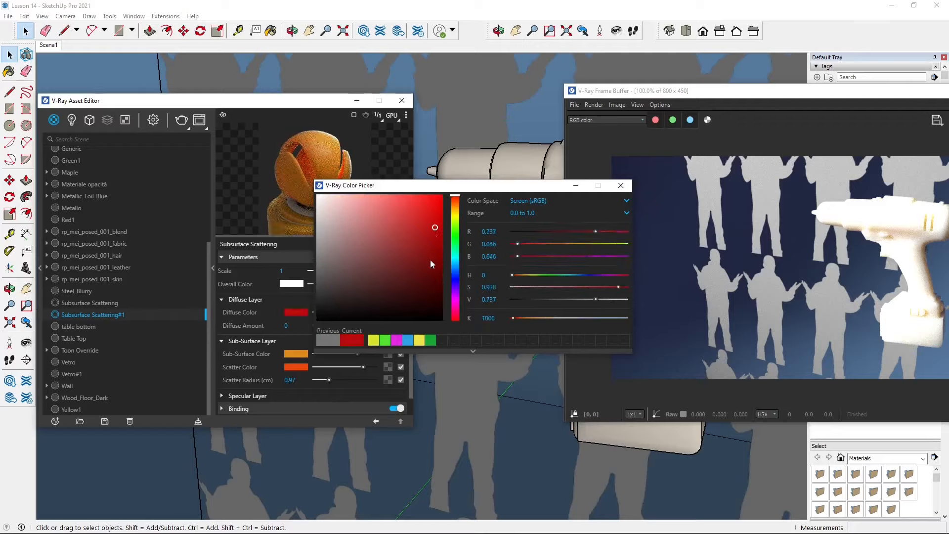
left_click(332, 202)
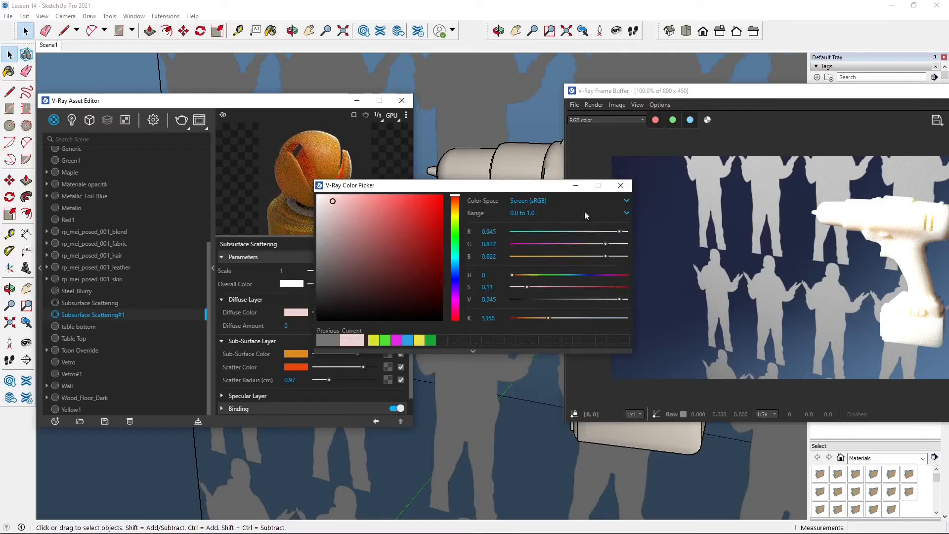
left_click(620, 186)
Set the Overall Color of the Subsurface Scattering#1 material to a muted red
left_click(300, 288)
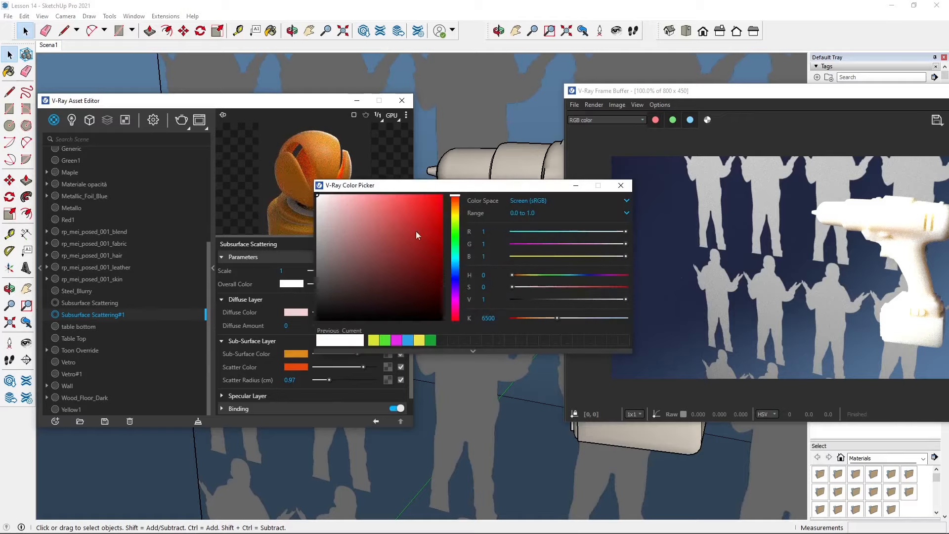
left_click(396, 224)
left_click(621, 185)
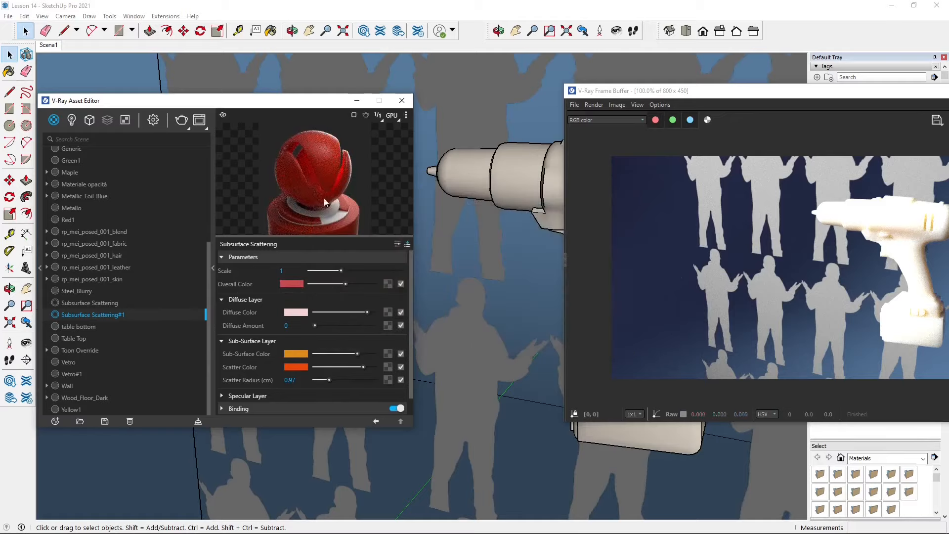
Move the render window off the beige drill and apply the Subsurface Scattering#1 material to all geometry inside the drill
left_click_drag(802, 99, 730, 420)
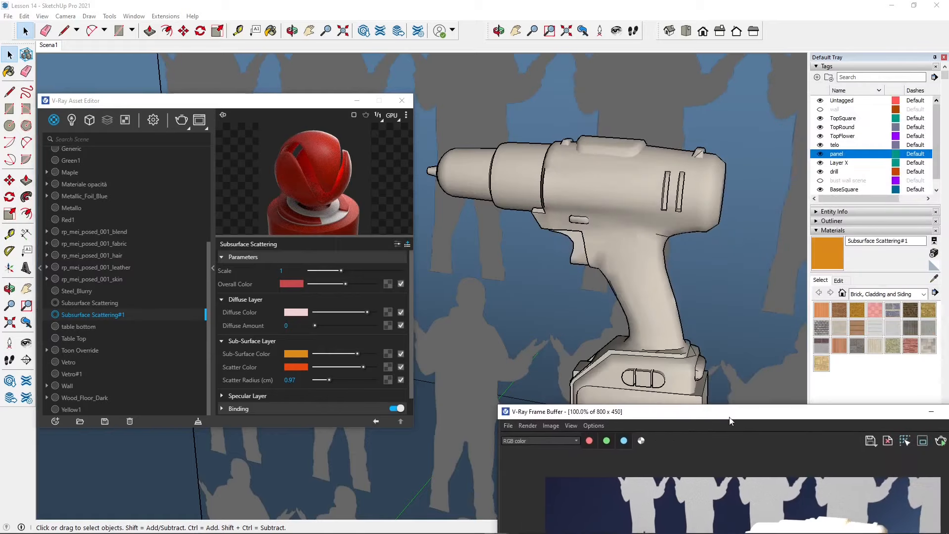
left_click(482, 185)
double_click(482, 185)
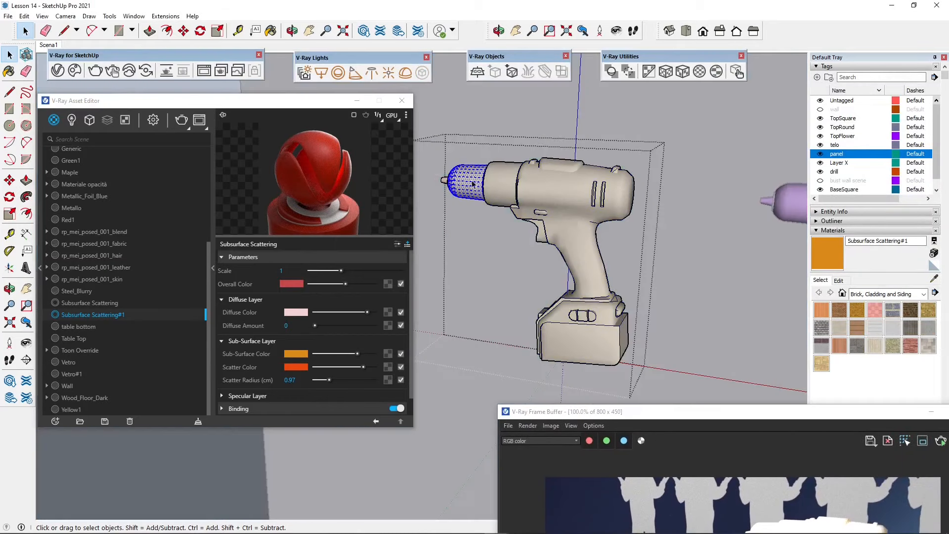
key("ctrl+a")
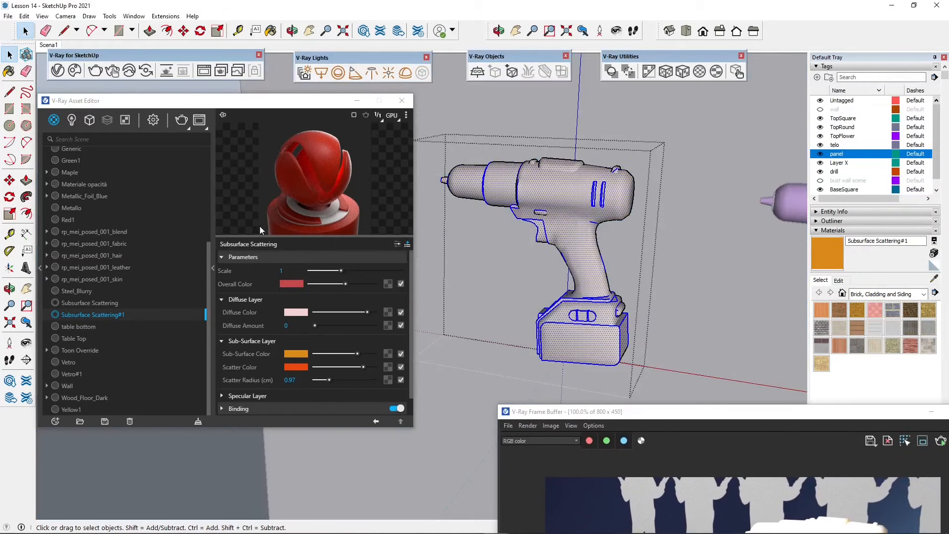
right_click(77, 315)
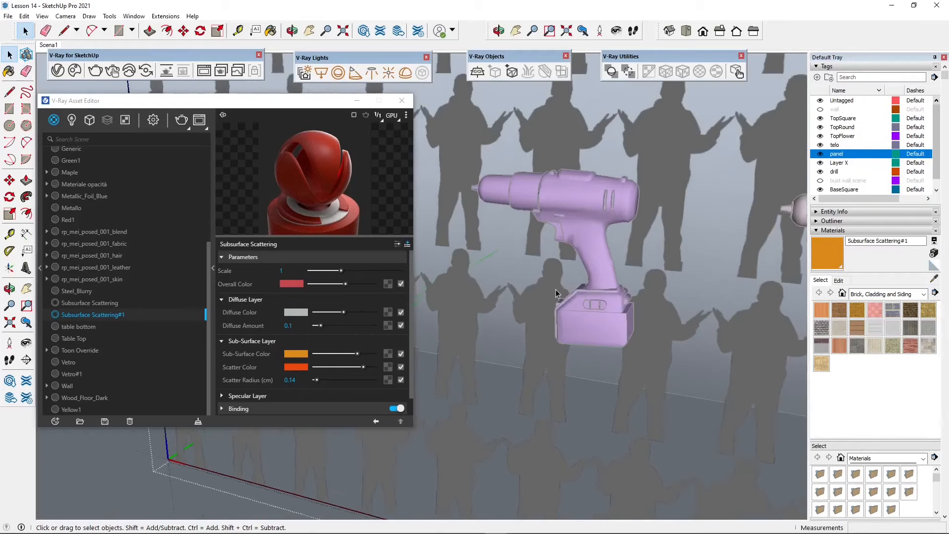
Review the list of V-Ray material types that can be created, such as Car Paint, Hair and VRscan
scroll(556, 290, "up", 1)
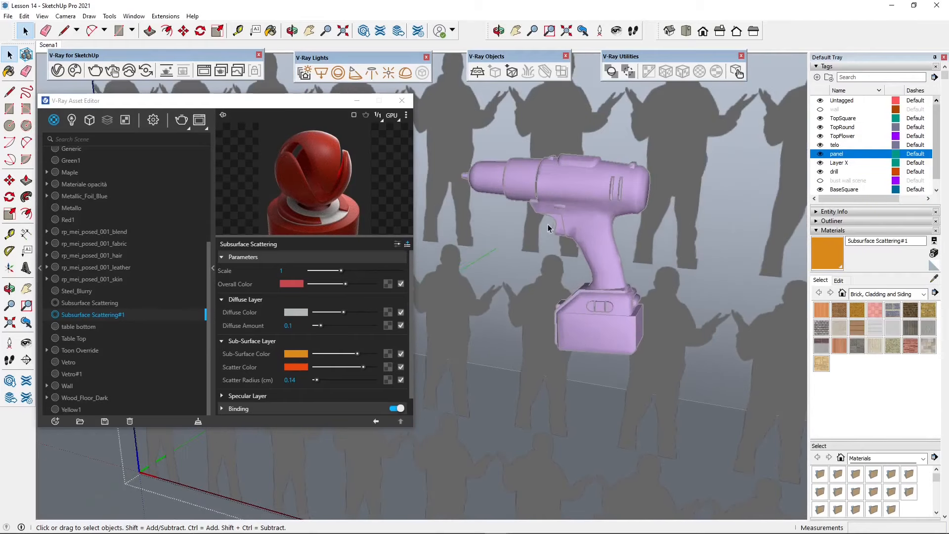
left_click(562, 175)
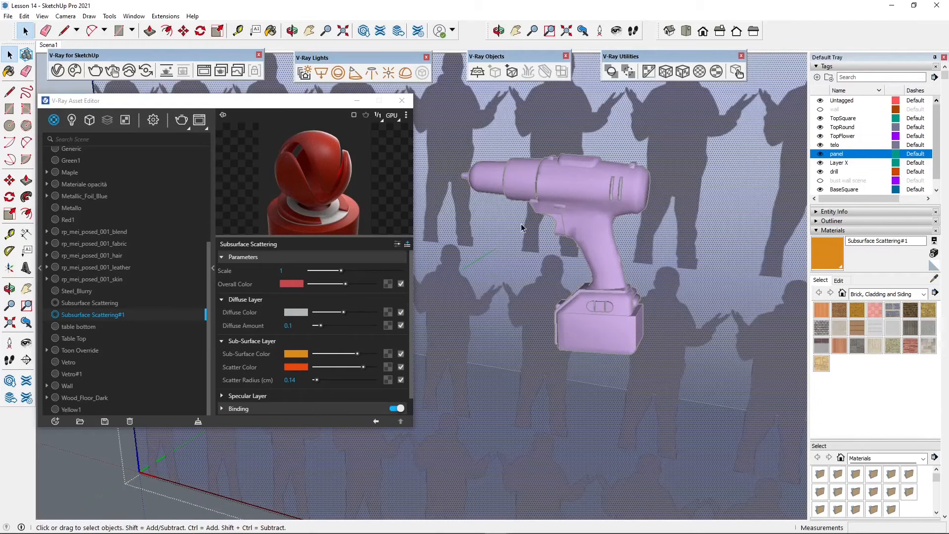
left_click(55, 421)
mouse_move(106, 407)
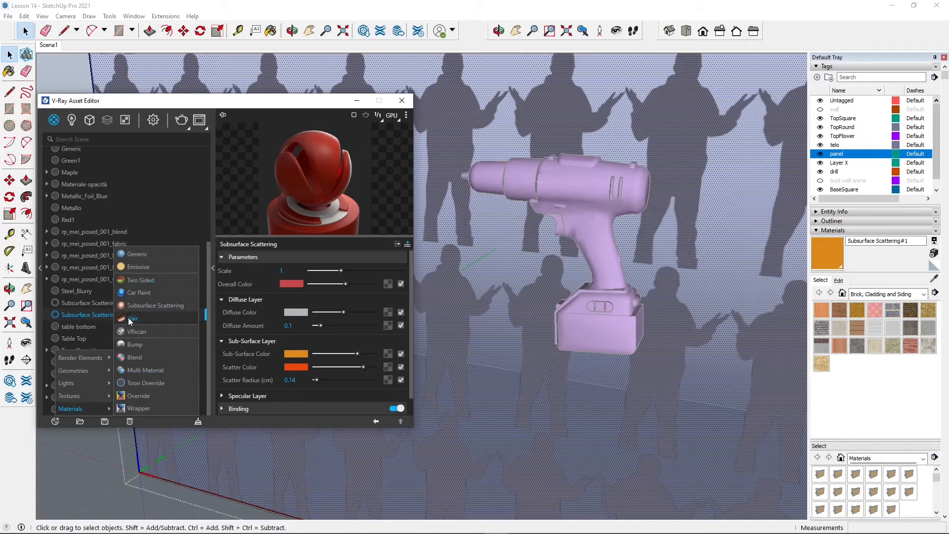
left_click(90, 272)
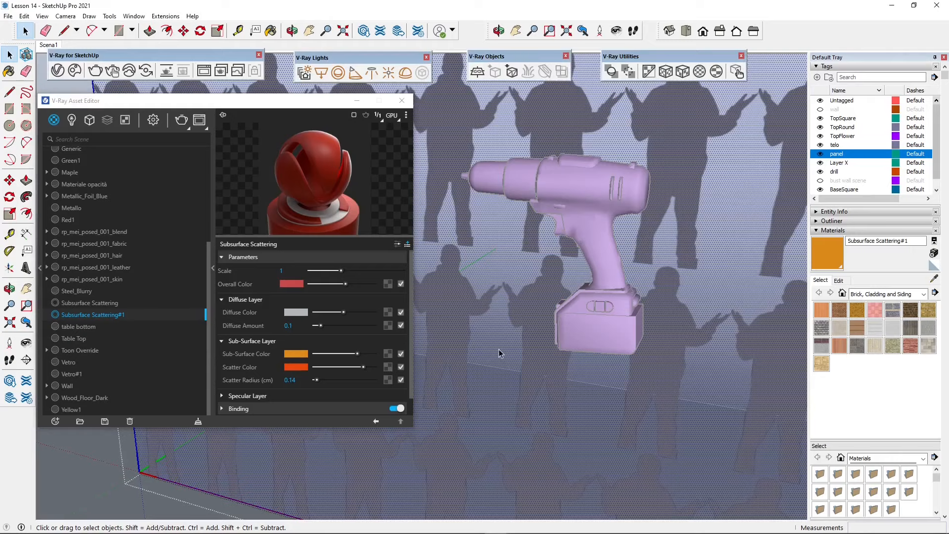
Sample the purple drill's material from the model to bring up its Car Paint settings in the Asset Editor
scroll(566, 334, "down", 5)
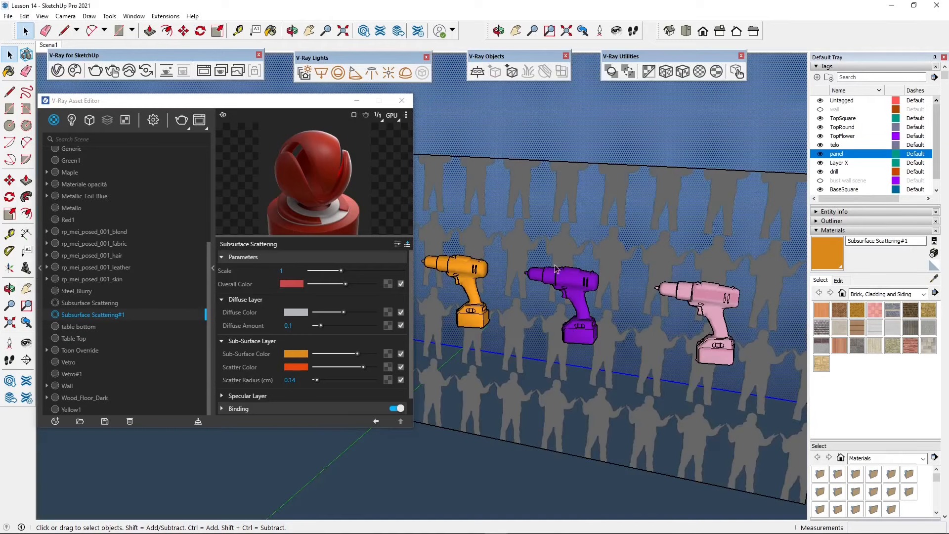
scroll(556, 269, "up", 3)
left_click(588, 321)
scroll(544, 282, "up", 5)
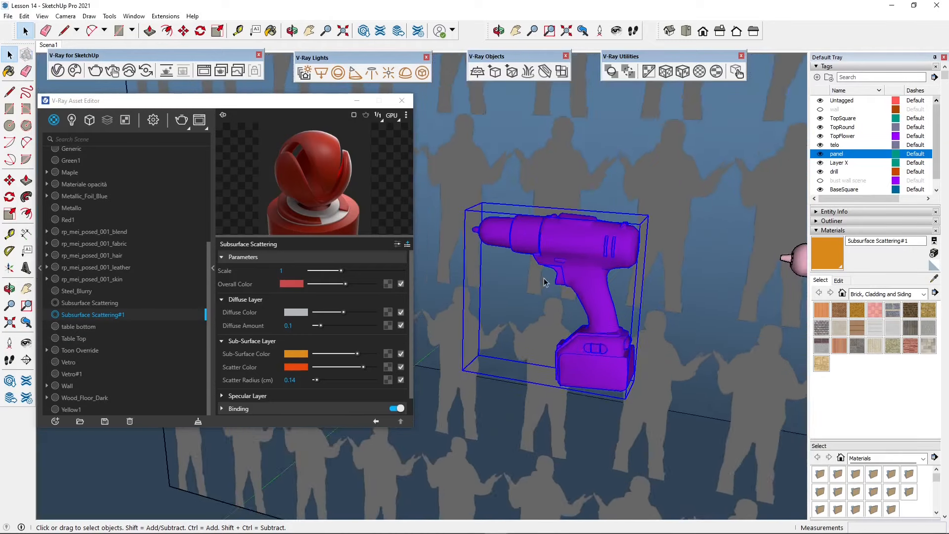
scroll(544, 282, "up", 1)
scroll(102, 349, "up", 3)
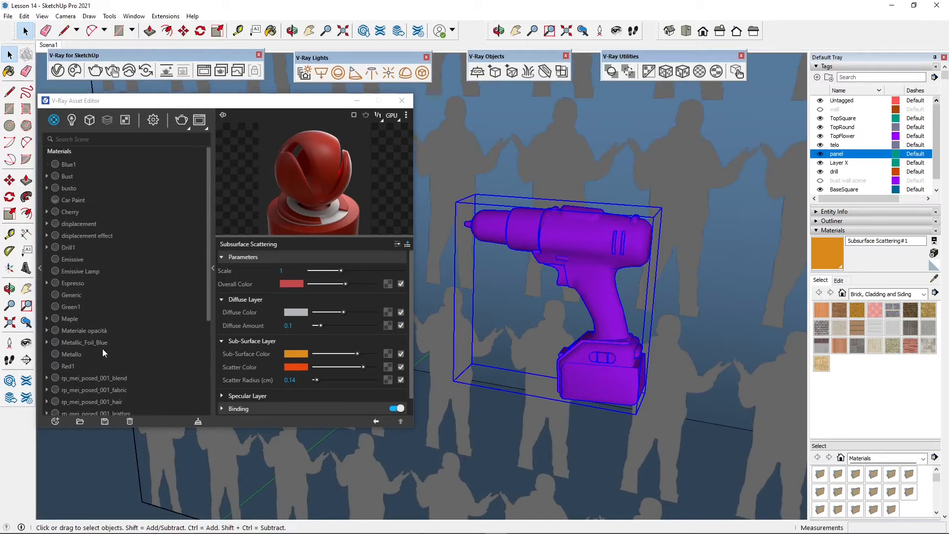
left_click(736, 73)
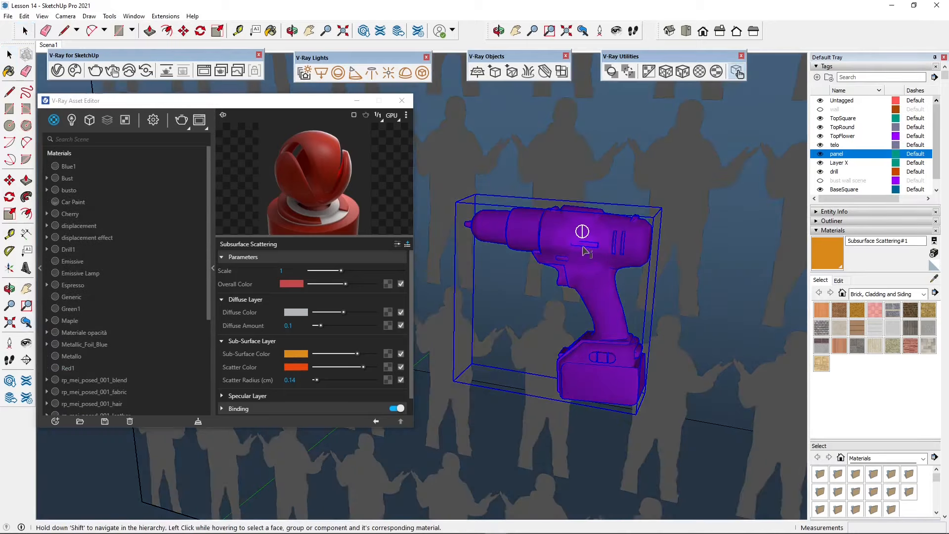
left_click(583, 247)
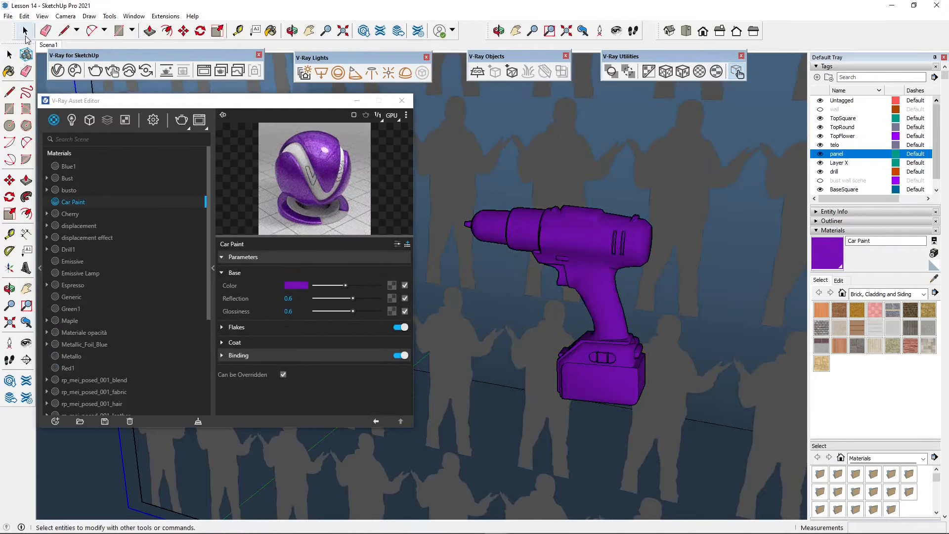
left_click(25, 33)
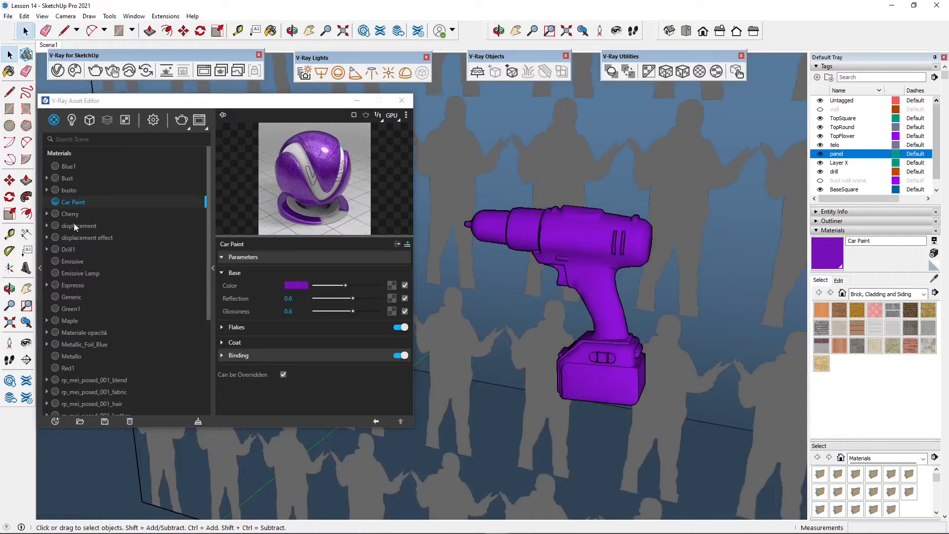
Create a new V-Ray Car Paint material
left_click(54, 423)
mouse_move(64, 411)
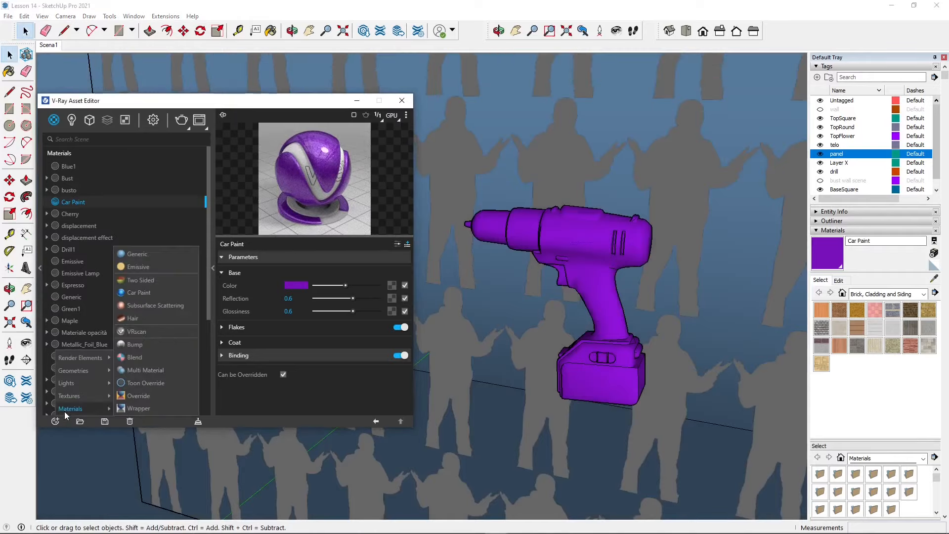
left_click(138, 296)
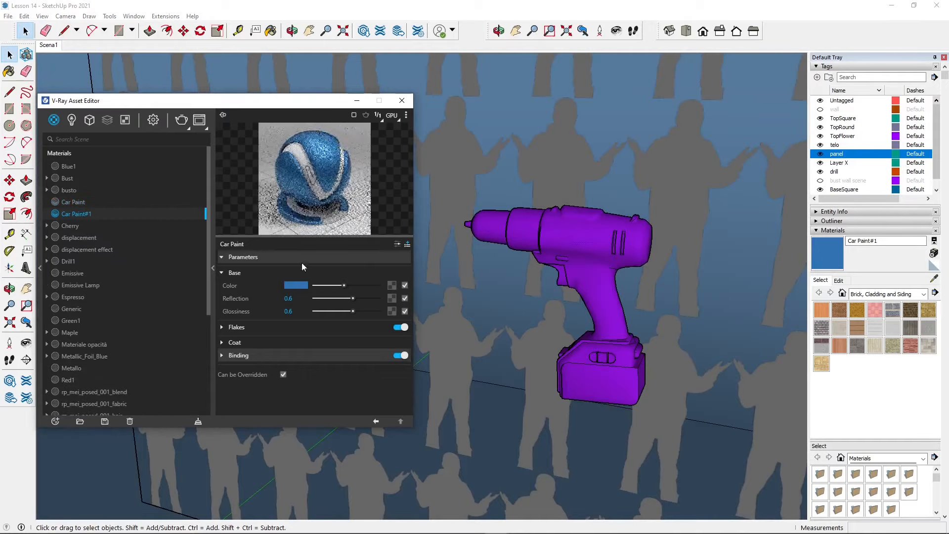
Set the purple Car Paint material's base Reflection to 0.45 and Glossiness to 0.2, and expand its Flakes settings
left_click(73, 202)
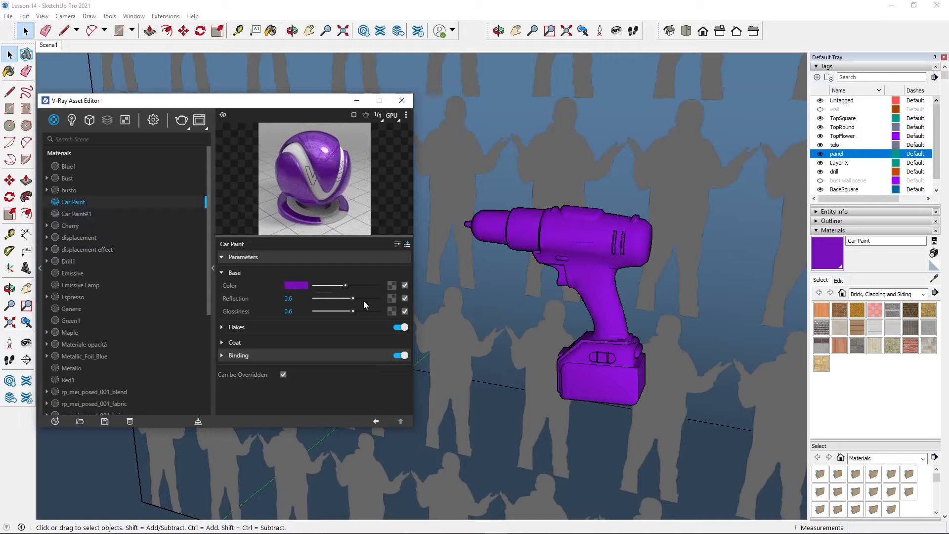
mouse_move(353, 311)
left_mouse_down()
mouse_move(331, 316)
mouse_move(344, 299)
left_mouse_up()
left_click(327, 311)
left_click(224, 328)
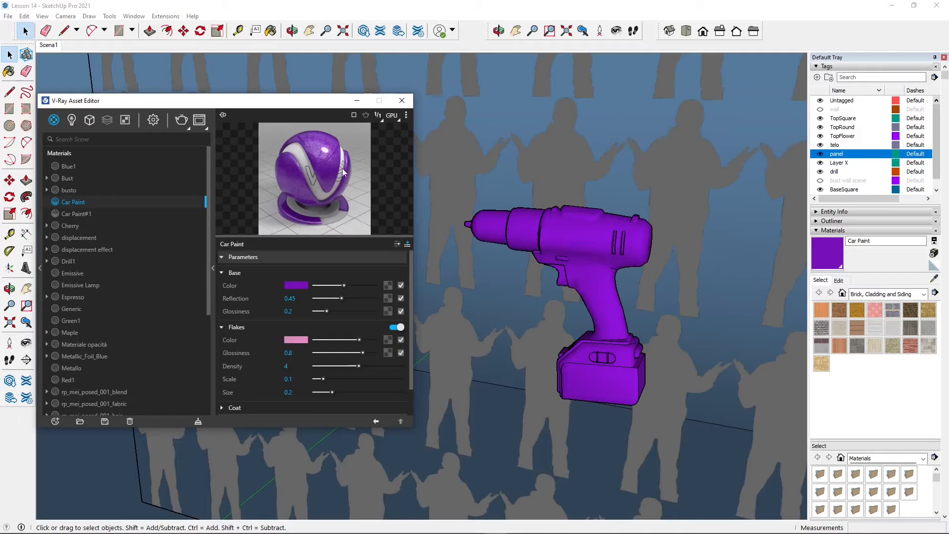
Render the scene and examine the car paint flakes on the purple drill up close, closing the frame buffer when done
left_click(603, 215)
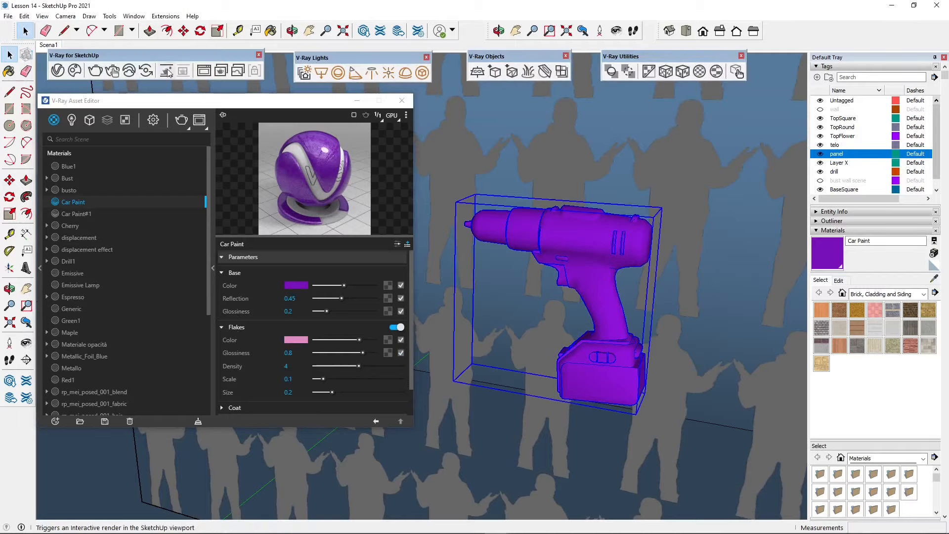
left_click(201, 74)
left_click(887, 124)
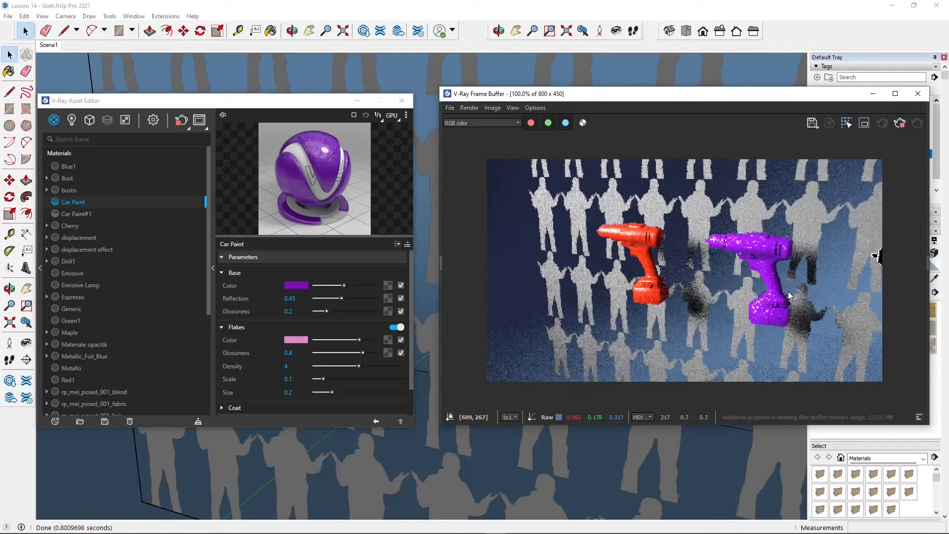
scroll(788, 292, "up", 2)
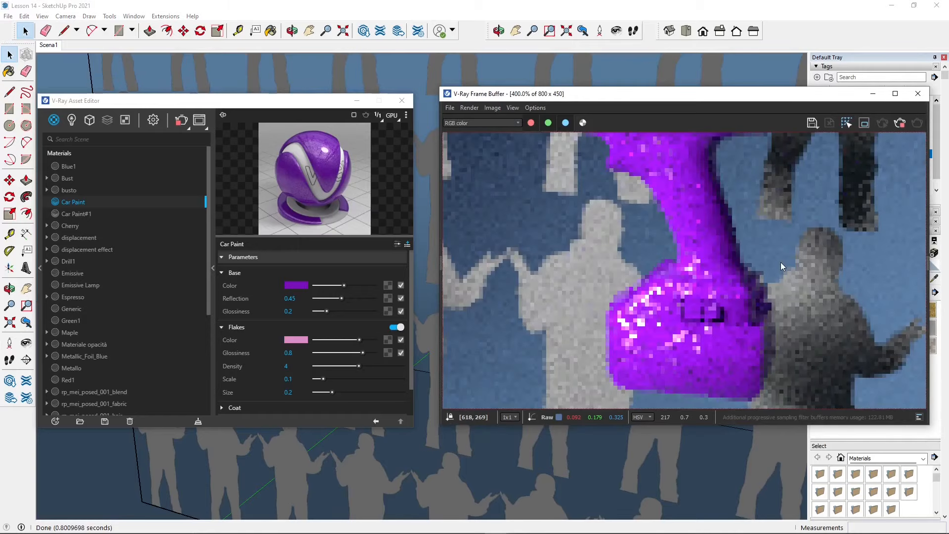
scroll(781, 262, "down", 1)
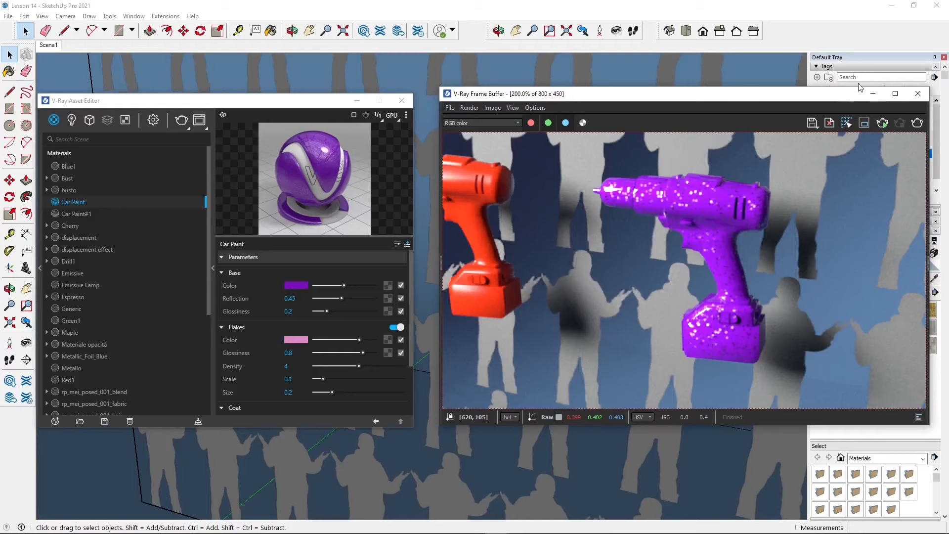
left_click(918, 93)
Select the pink drill in a close-up and display its Toon Override material in the Asset Editor
scroll(513, 195, "down", 5)
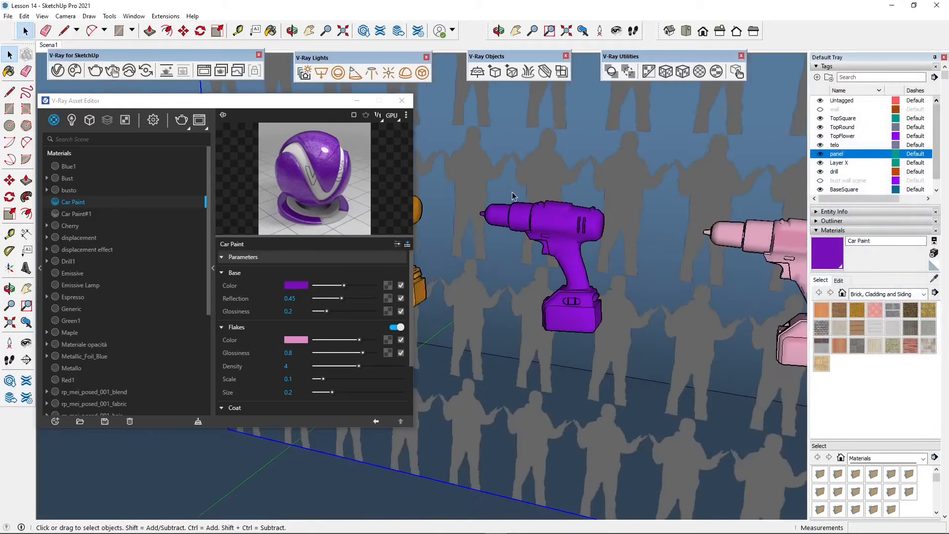
scroll(769, 267, "up", 3)
left_click(675, 262)
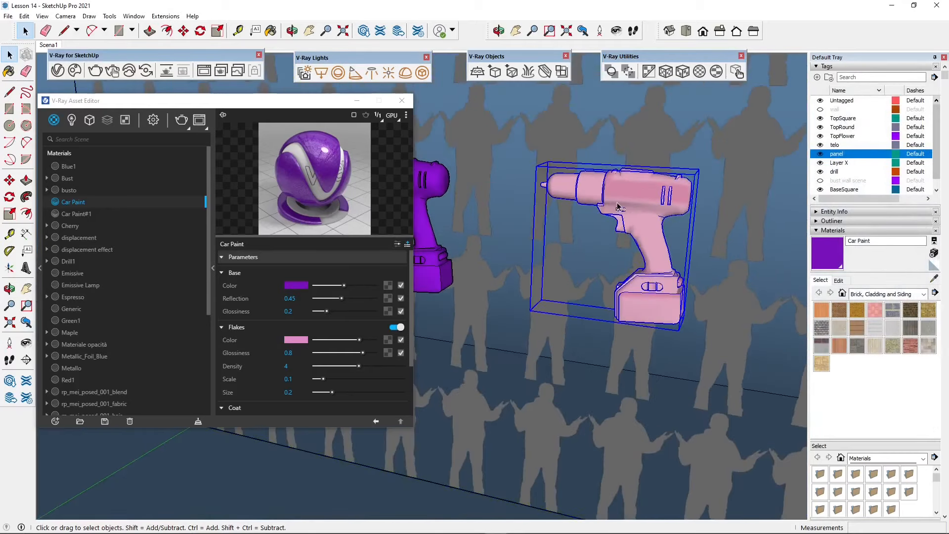
scroll(717, 249, "up", 2)
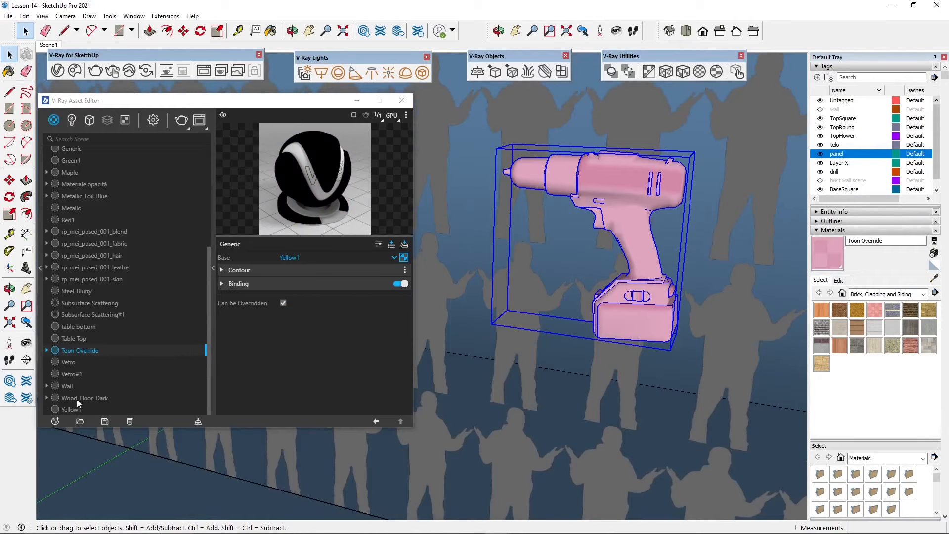
Create a new V-Ray Toon Override material
left_click(56, 421)
mouse_move(75, 384)
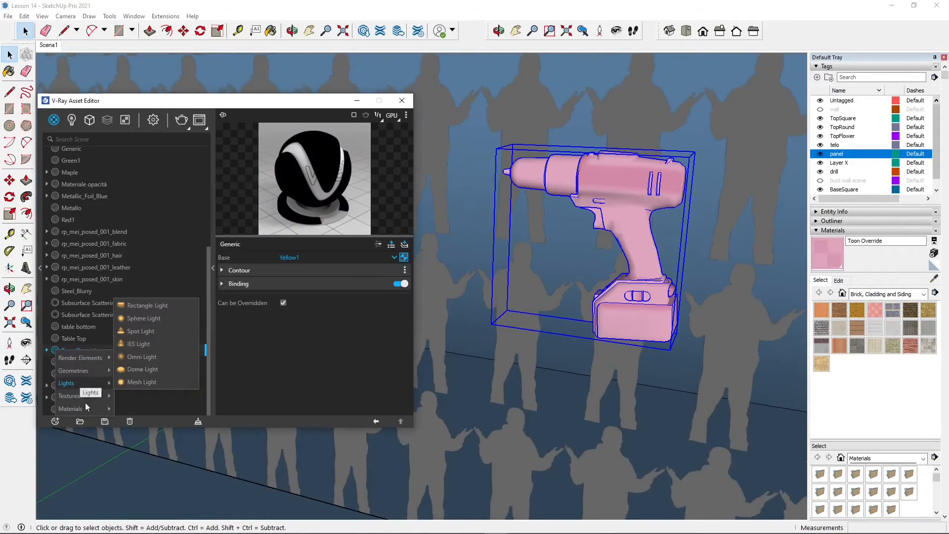
mouse_move(86, 409)
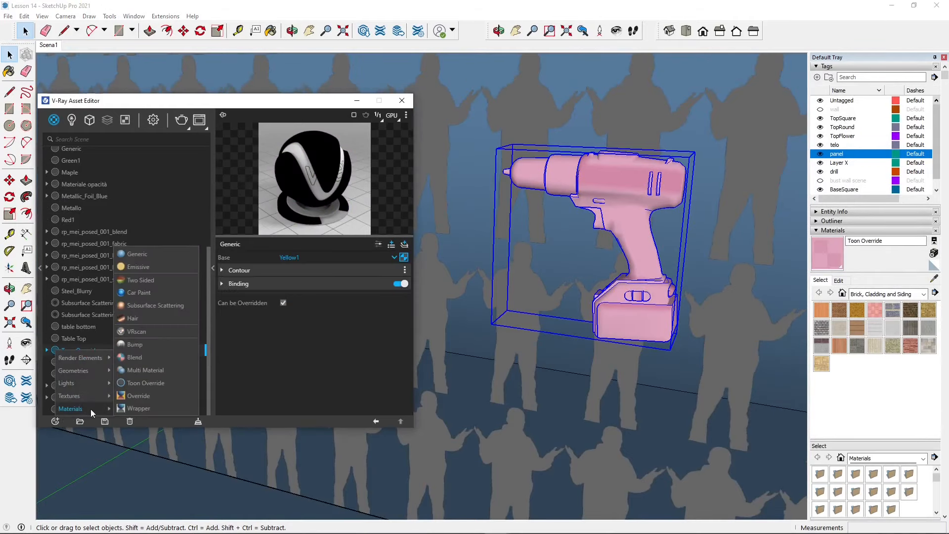
left_click(138, 386)
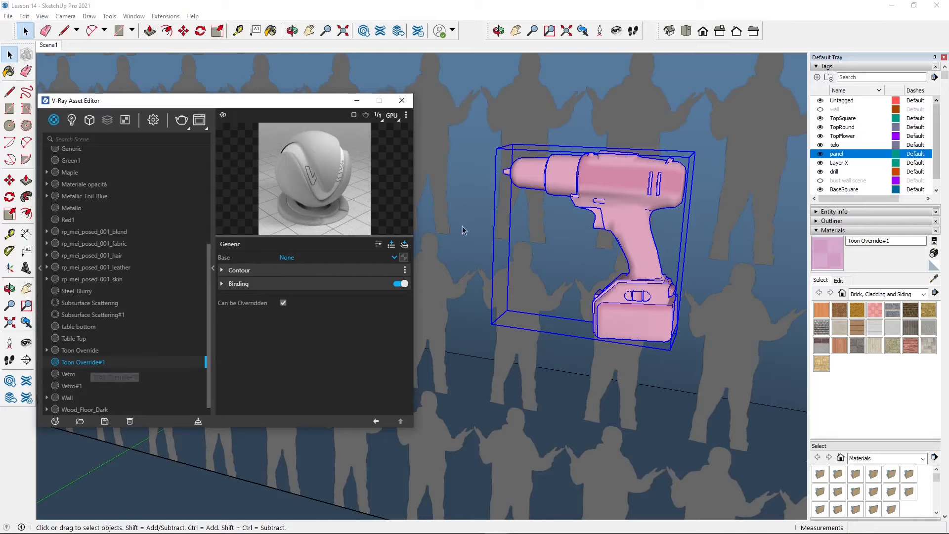
Apply the new Toon Override#1 material to all geometry inside the pink drill's group, and exit the group
double_click(554, 184)
left_click_drag(472, 116, 749, 384)
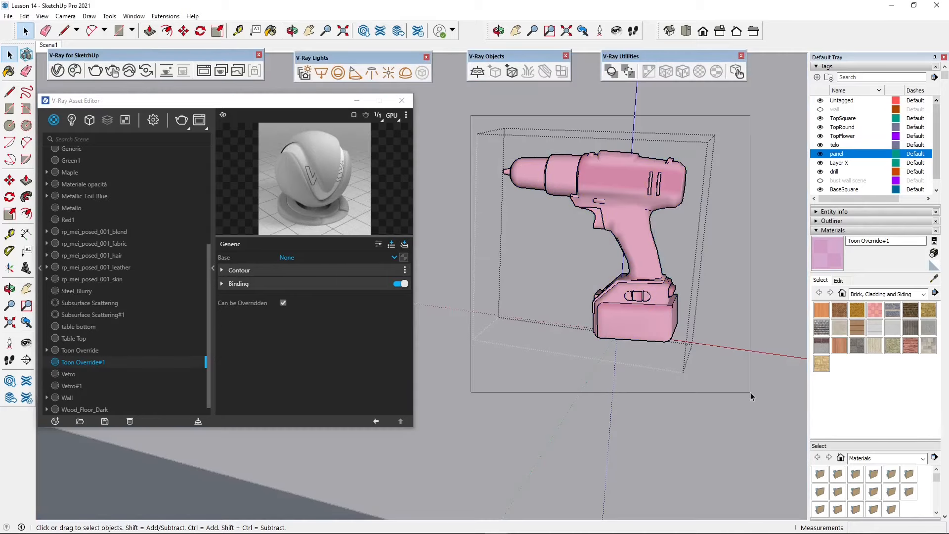
right_click(63, 366)
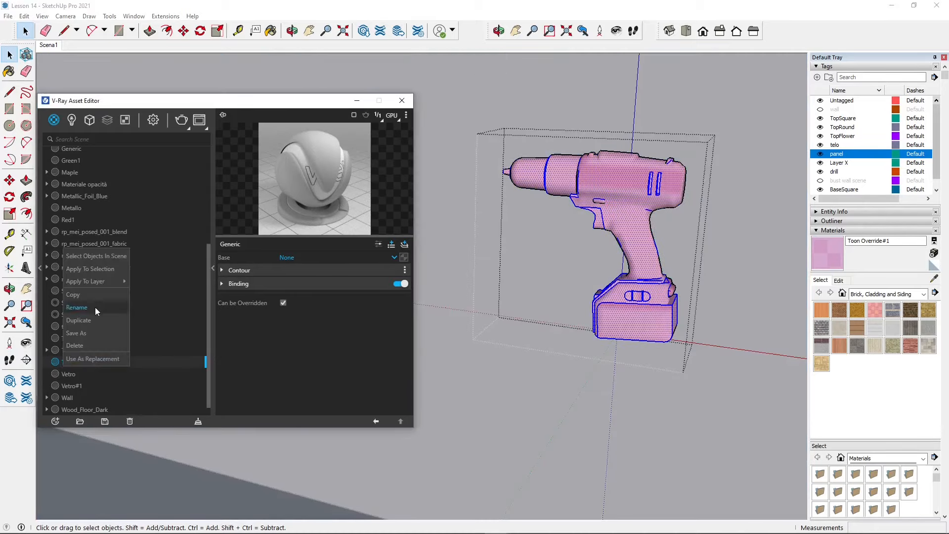
left_click(106, 269)
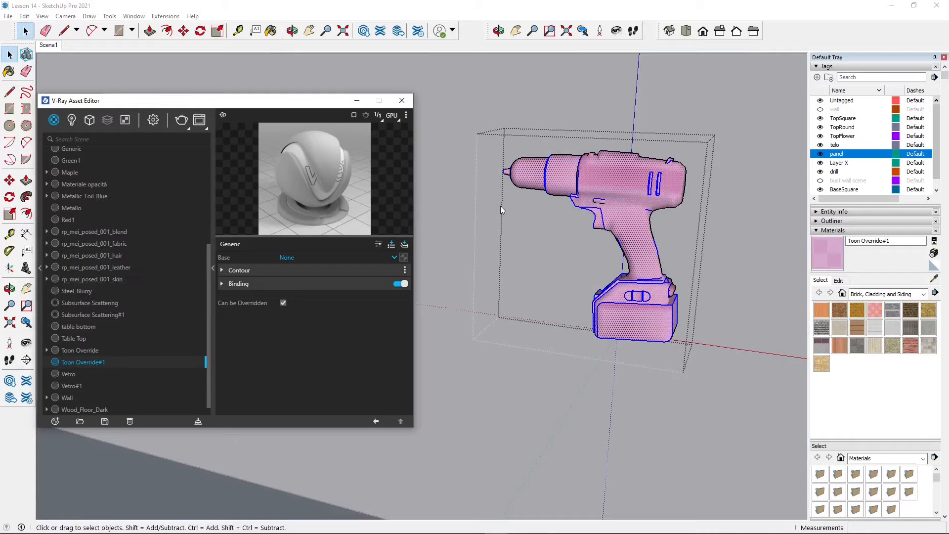
left_click(445, 165)
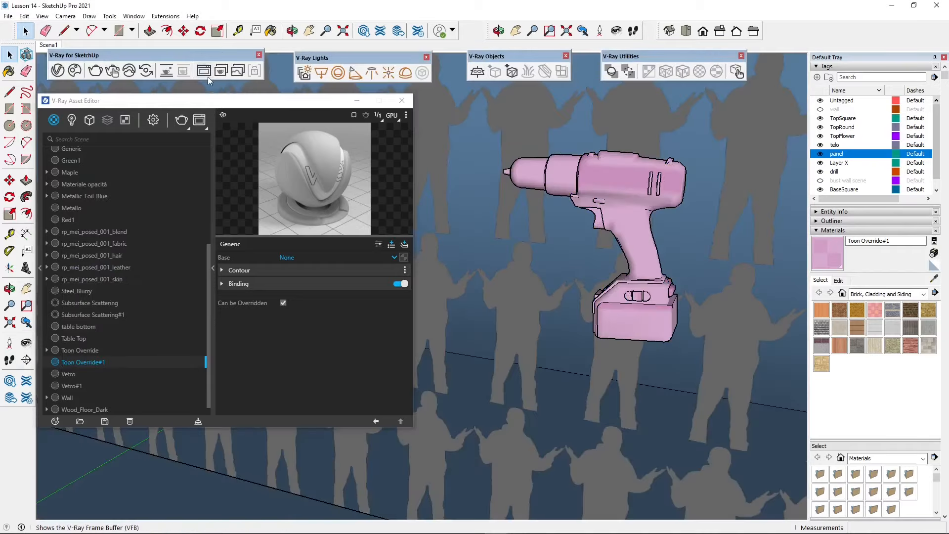
Render the scene and examine the toon outlines on the drill with the new material up close, stopping the render when done
left_click(208, 78)
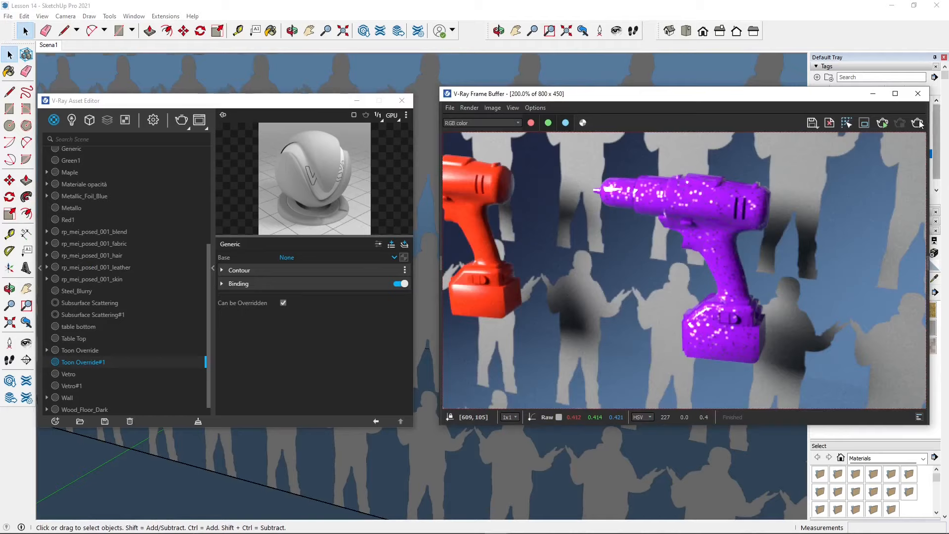
left_click(918, 123)
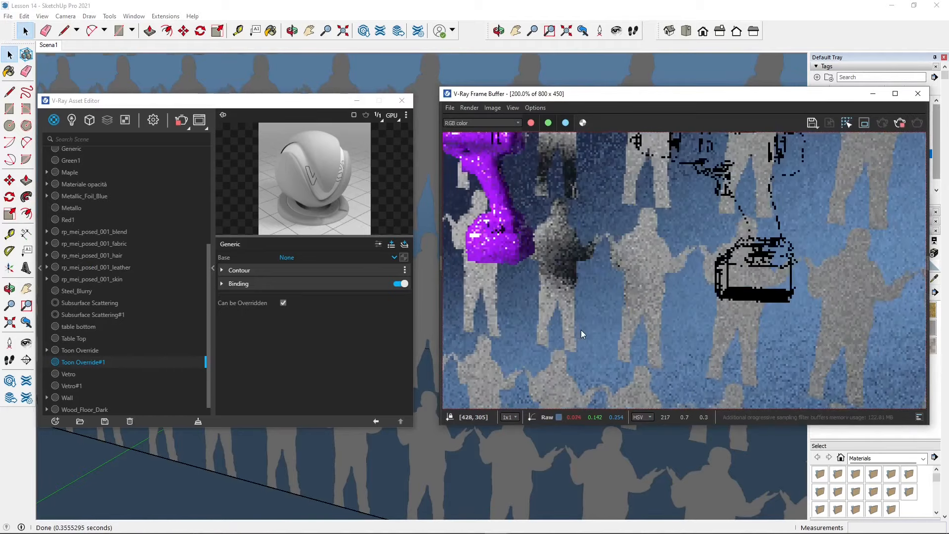
scroll(668, 309, "down", 1)
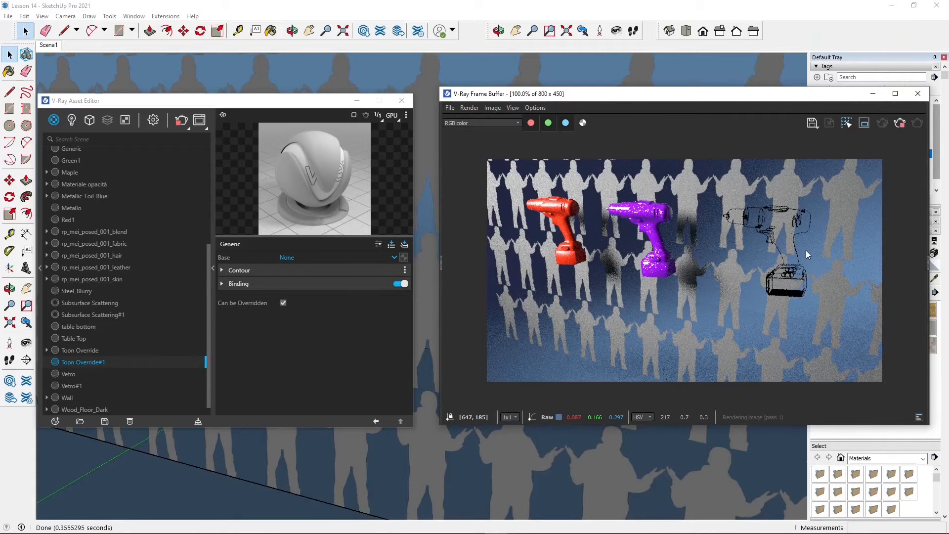
scroll(865, 230, "up", 1)
left_click(899, 124)
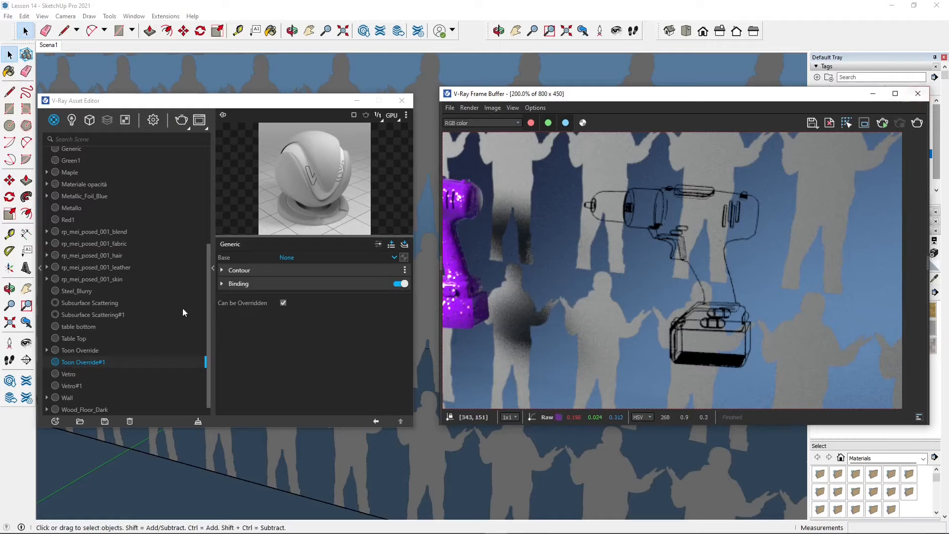
Set the Toon Override#1 material's base to Blue1 and start a new render
left_click(232, 260)
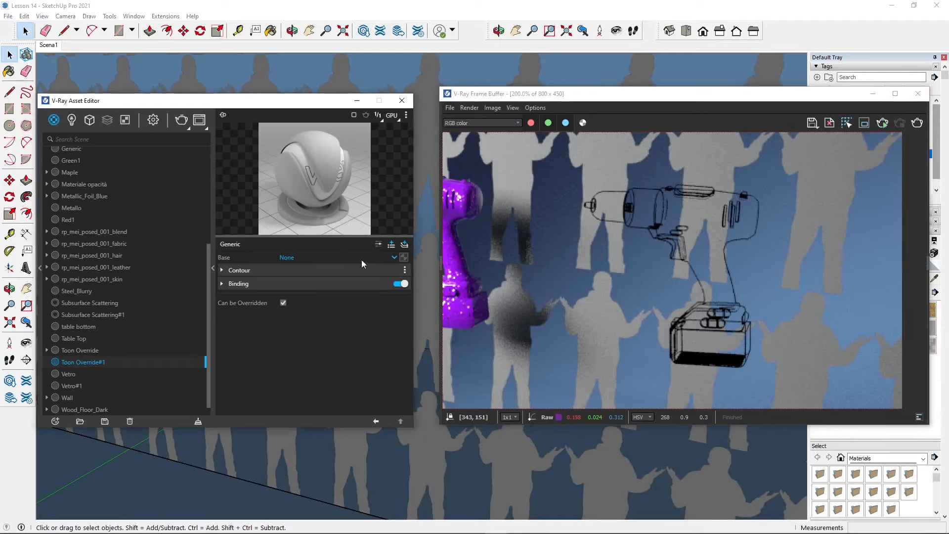
left_click(395, 257)
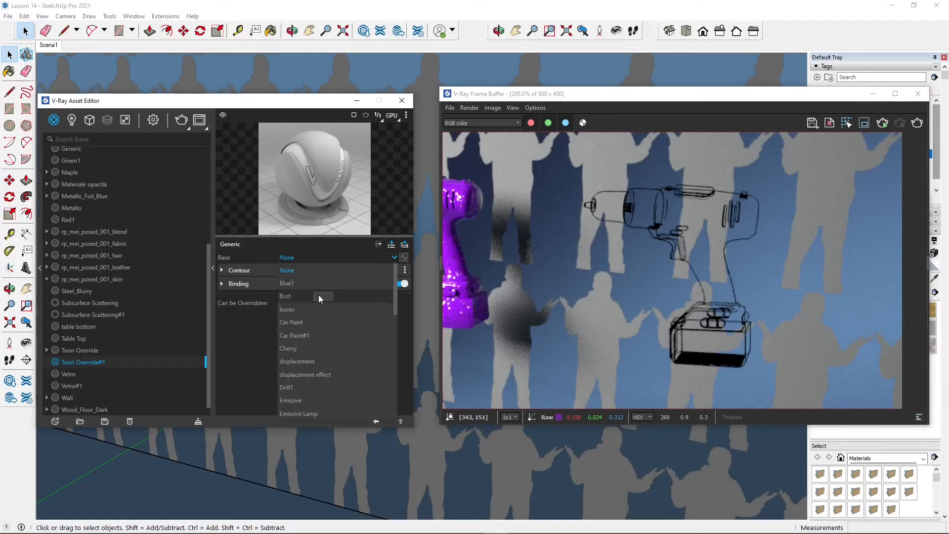
scroll(332, 311, "down", 3)
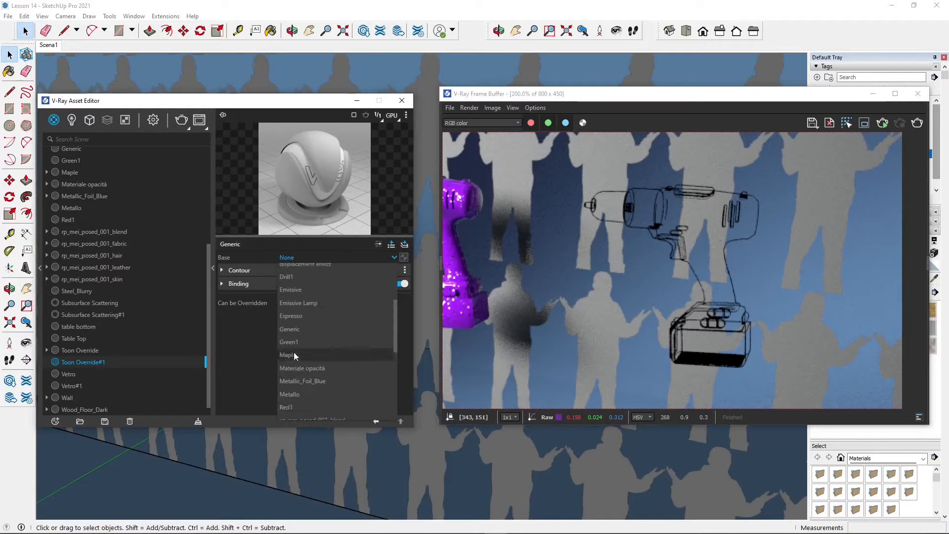
scroll(301, 375, "up", 2)
scroll(313, 384, "up", 1)
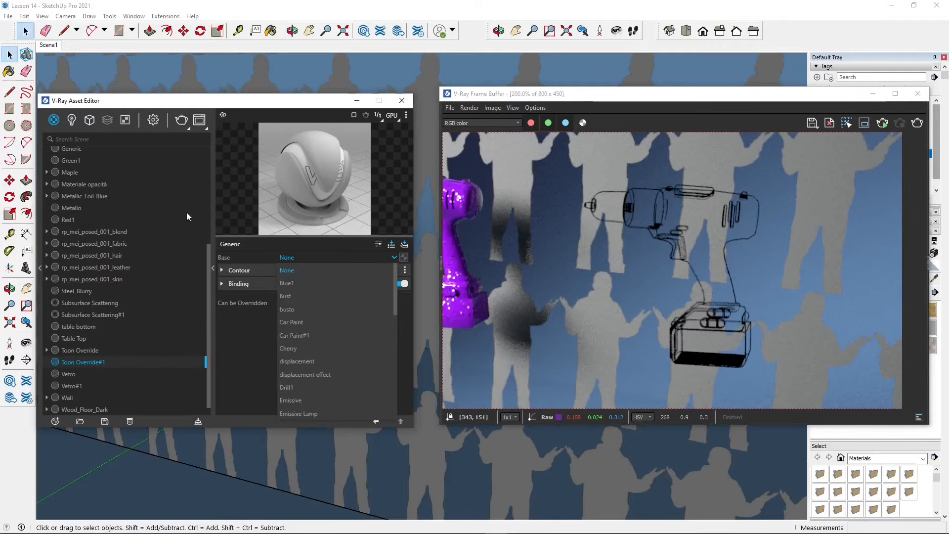
left_click(295, 284)
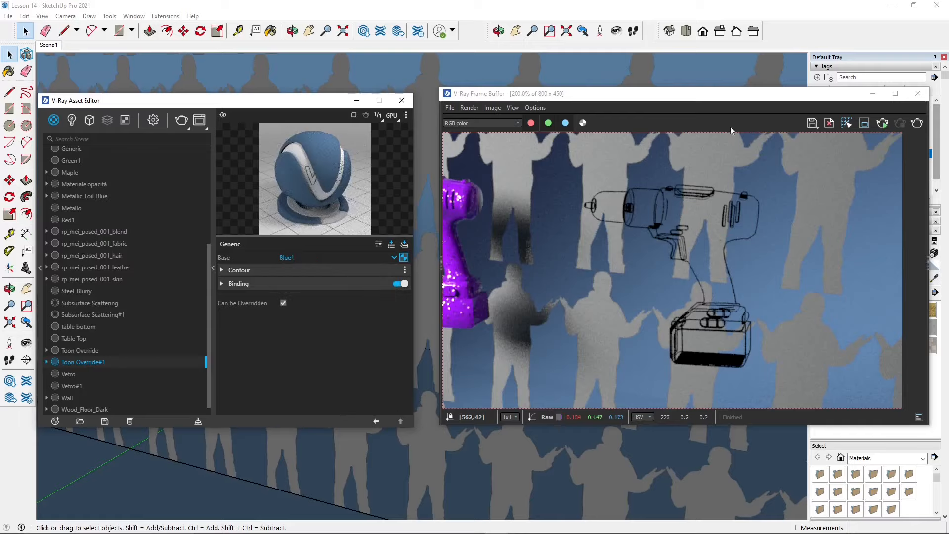
left_click(916, 126)
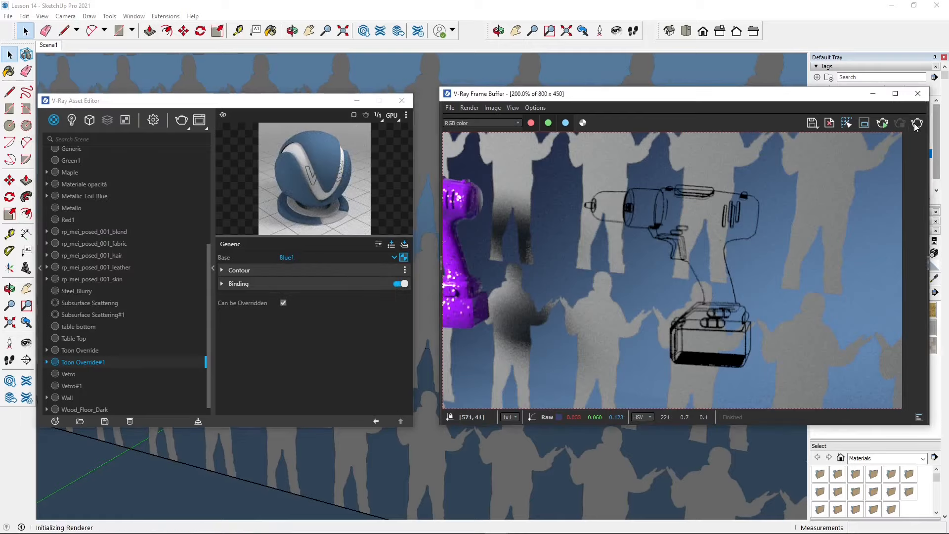